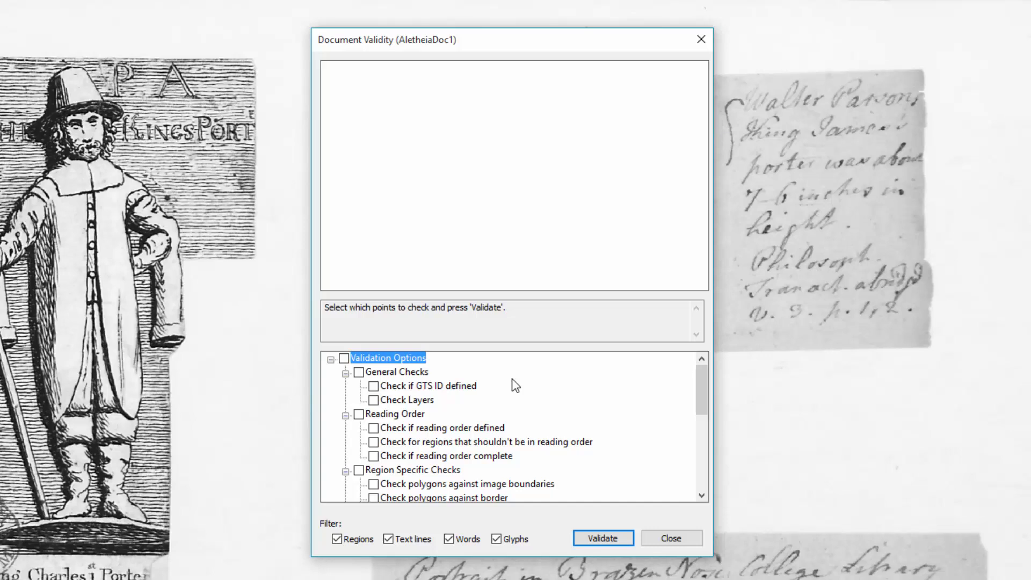
# - Validate the document with the check for a defined GTS ID enabled, and inspect the resulting warning's description
pyautogui.click(374, 388)
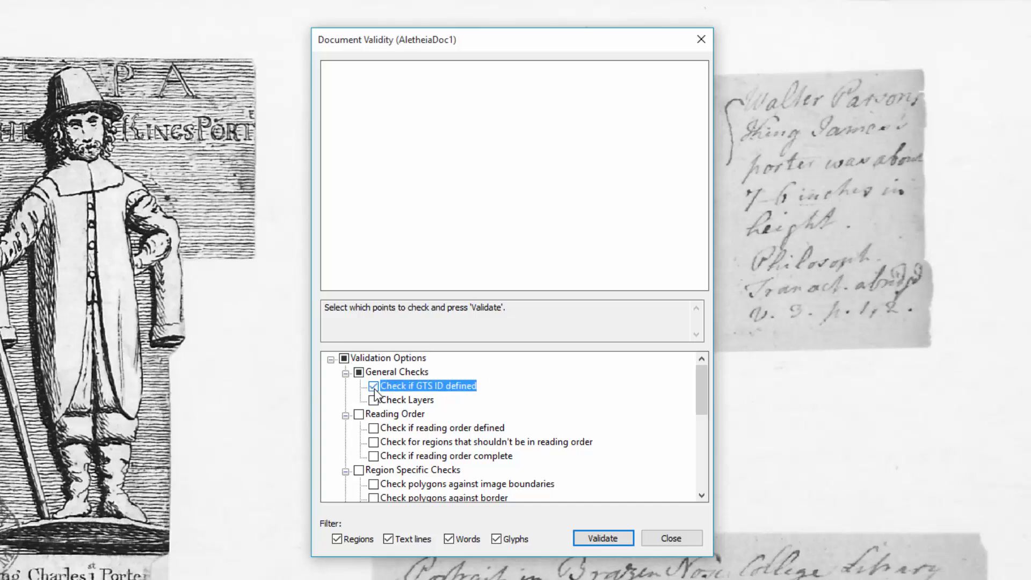
pyautogui.click(602, 538)
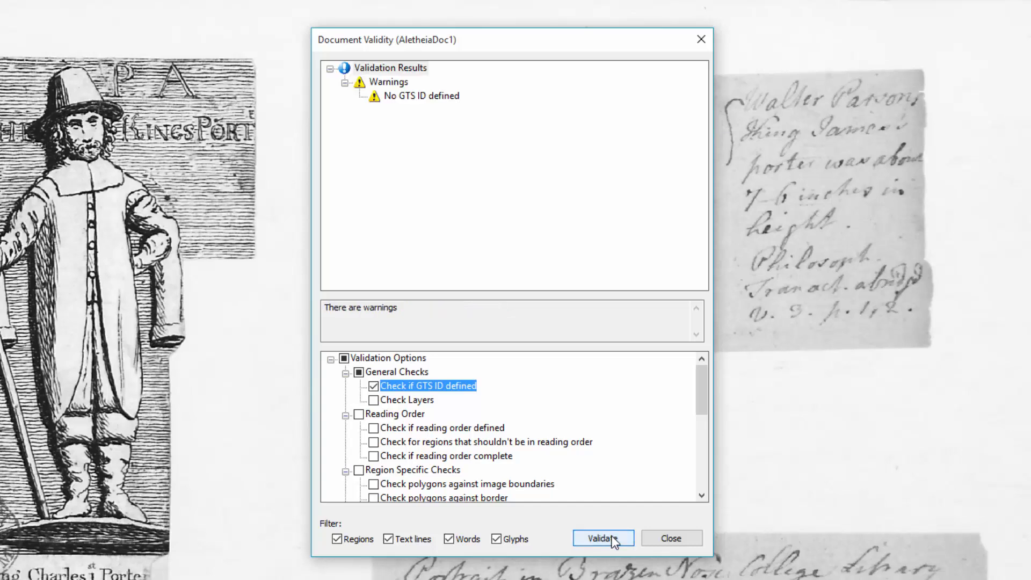
pyautogui.click(458, 100)
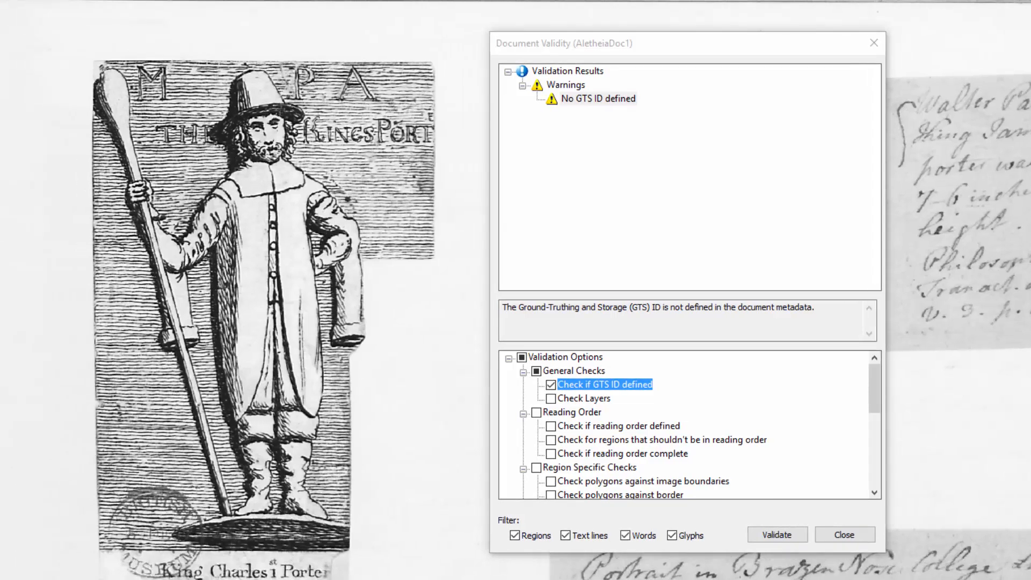
# - Generate a GTS ID in the document metadata, accept the change and validate the document again
pyautogui.moveTo(0, 8); pyautogui.dragTo(282, 75)
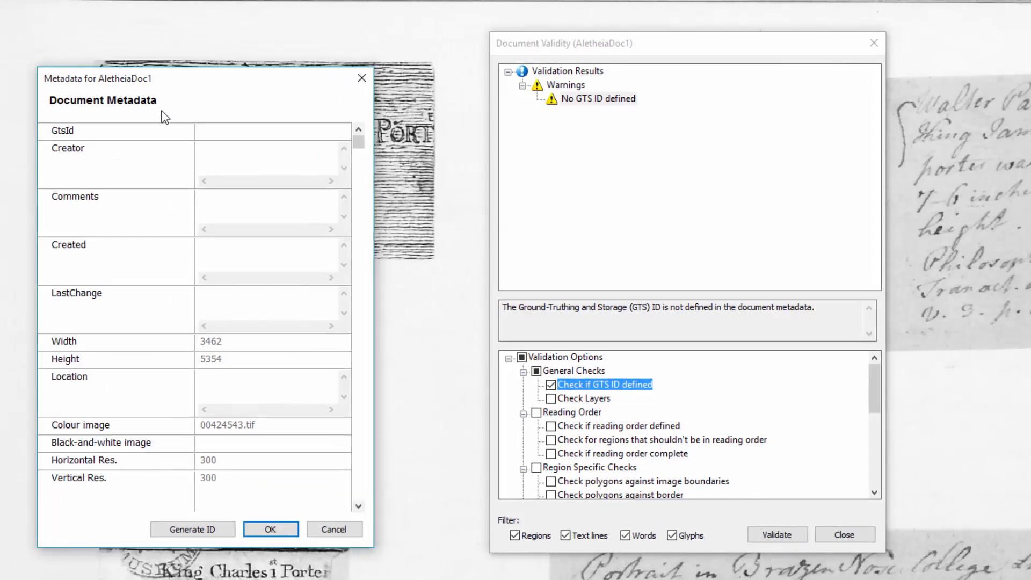
pyautogui.click(188, 524)
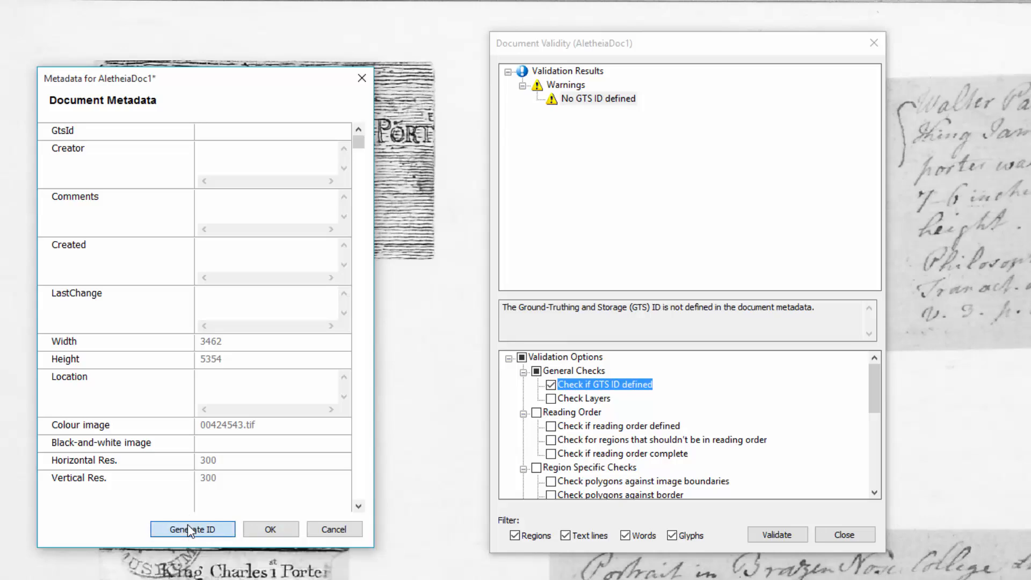
pyautogui.click(260, 532)
pyautogui.click(786, 538)
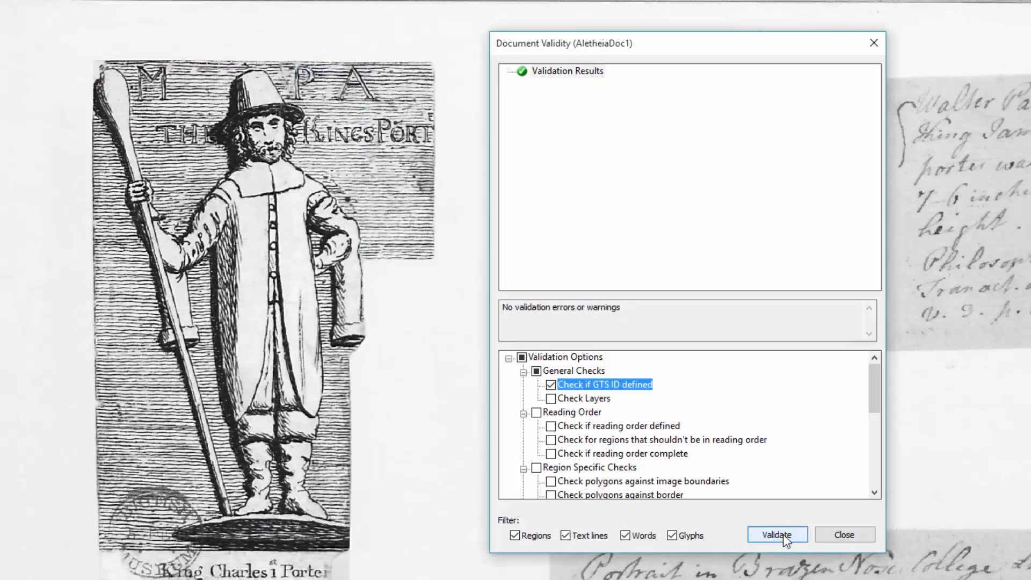
# - Turn off the GTS ID check, enable the checks for layers and overlapping regions, and run the validation
pyautogui.click(550, 385)
pyautogui.click(550, 398)
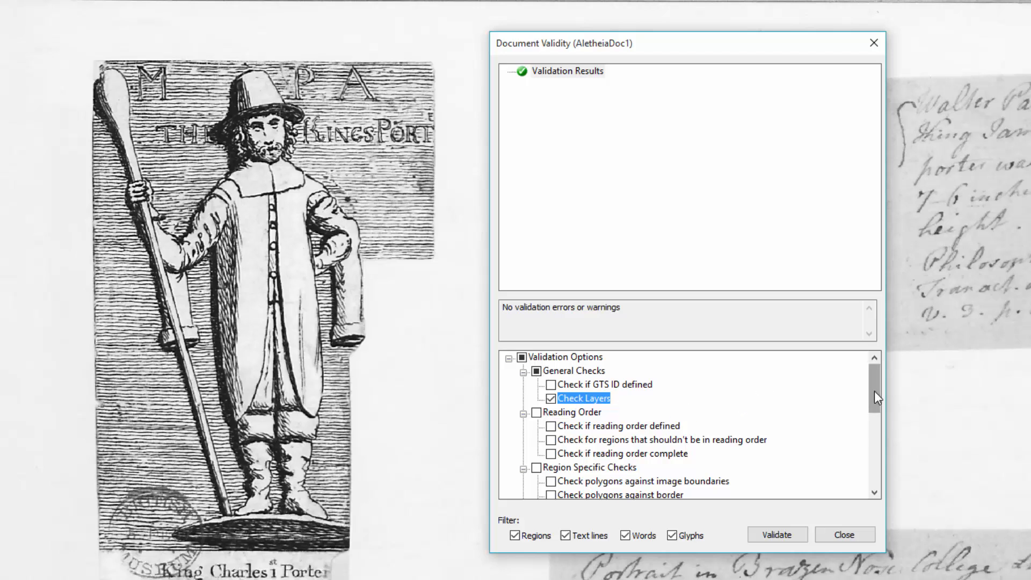
pyautogui.moveTo(874, 391); pyautogui.dragTo(875, 417)
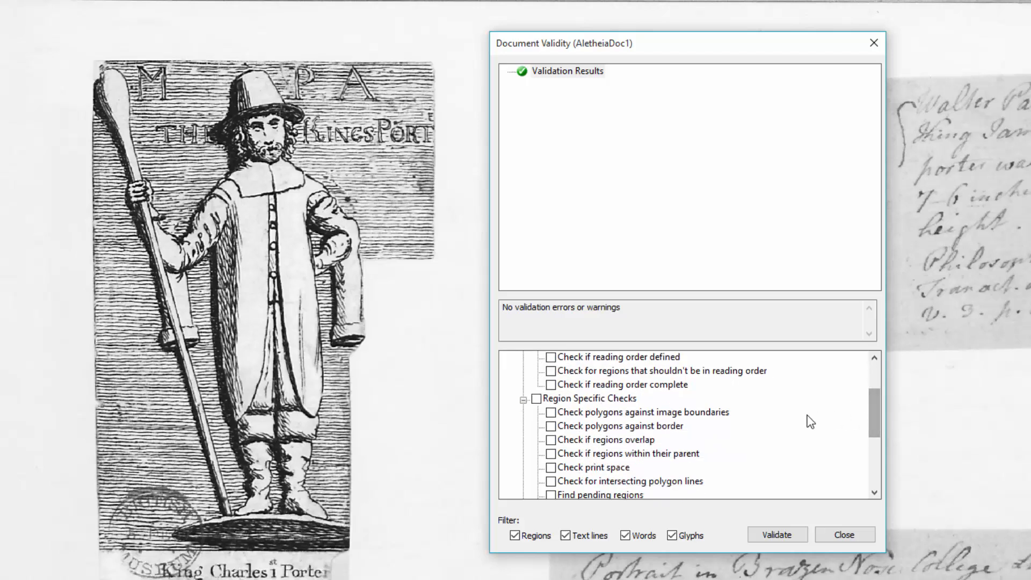
pyautogui.click(552, 441)
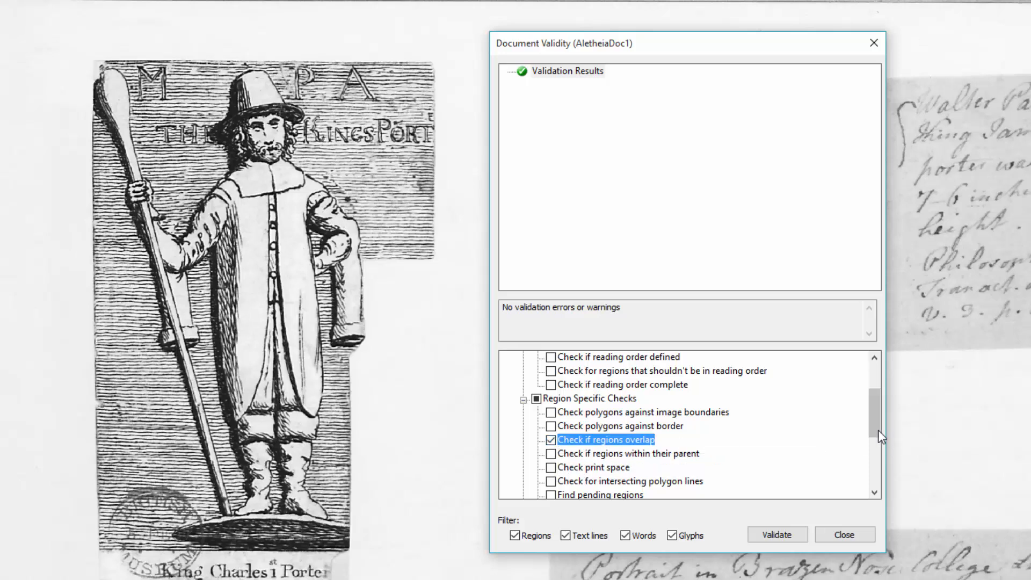
pyautogui.moveTo(876, 429); pyautogui.dragTo(875, 414)
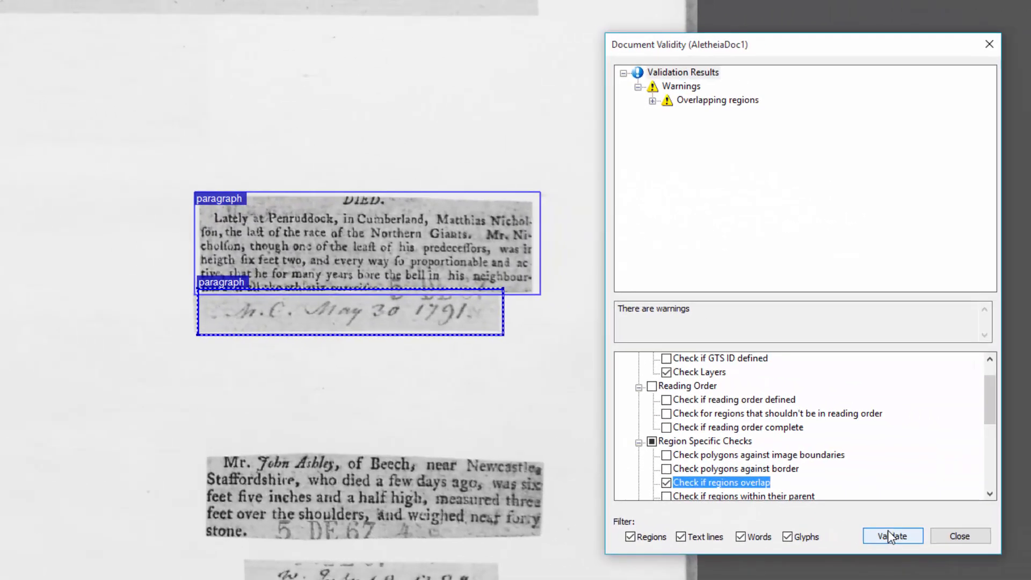
# - Expand the overlapping regions warning and inspect each listed region pair on the page
pyautogui.click(654, 101)
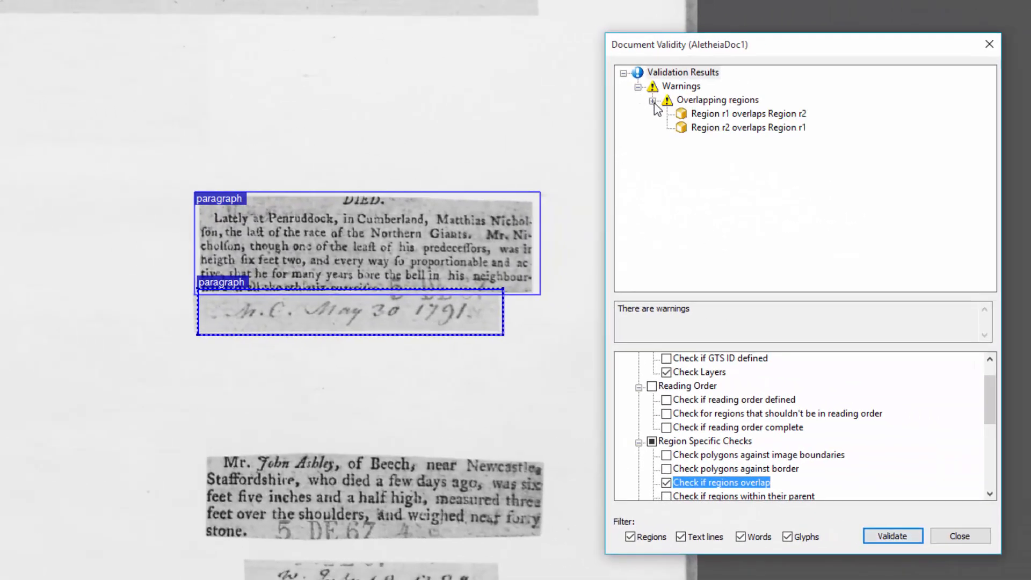
pyautogui.click(699, 119)
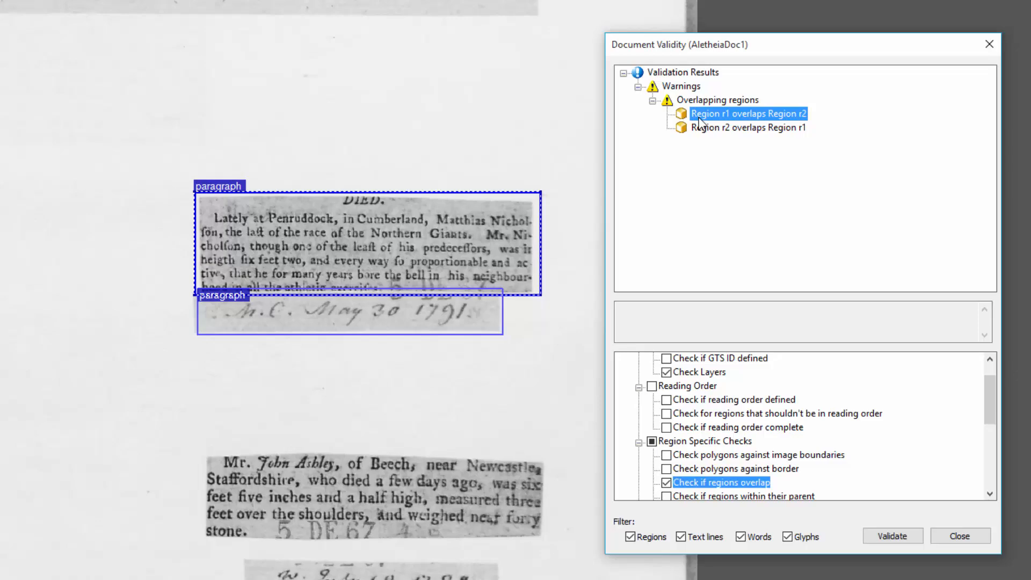
pyautogui.click(704, 127)
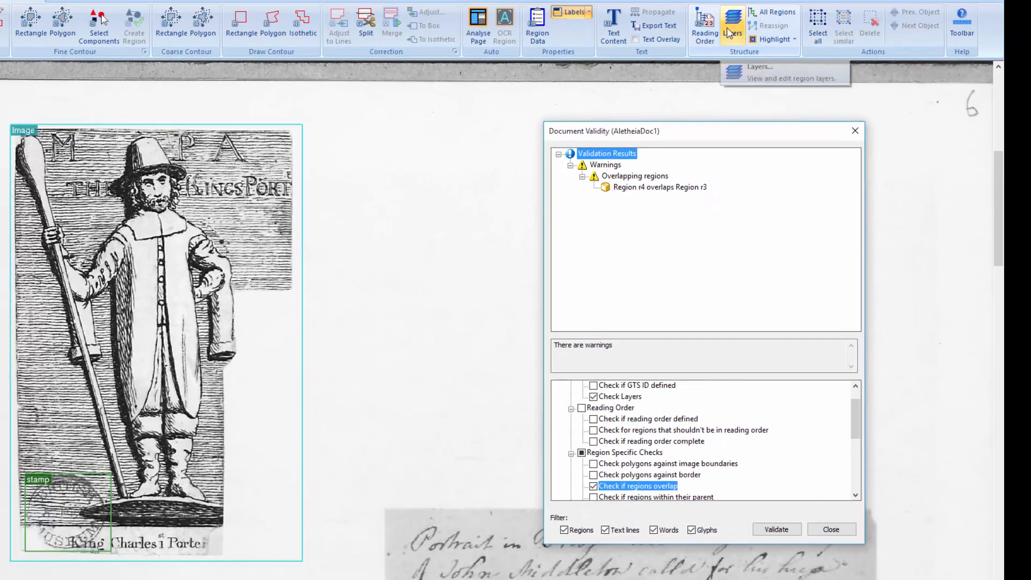
# - Open the layer settings for the document and create two new layers
pyautogui.click(730, 31)
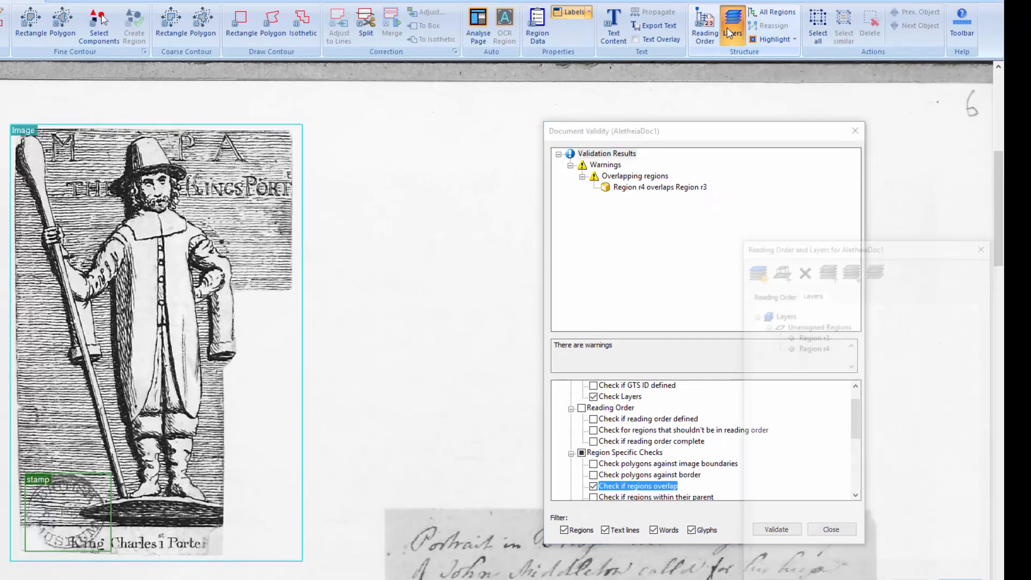
pyautogui.moveTo(844, 251); pyautogui.dragTo(409, 182)
pyautogui.click(323, 203)
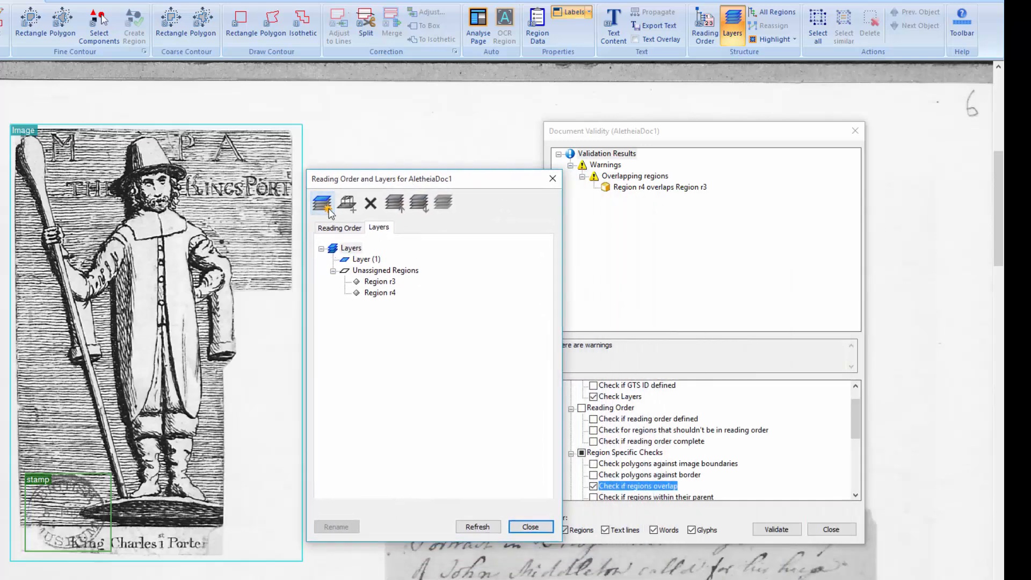
pyautogui.click(322, 203)
# - Assign the image region to Layer (1) and the stamp region to Layer (2), and validate the document again
pyautogui.click(365, 271)
pyautogui.doubleClick(276, 261)
pyautogui.click(365, 259)
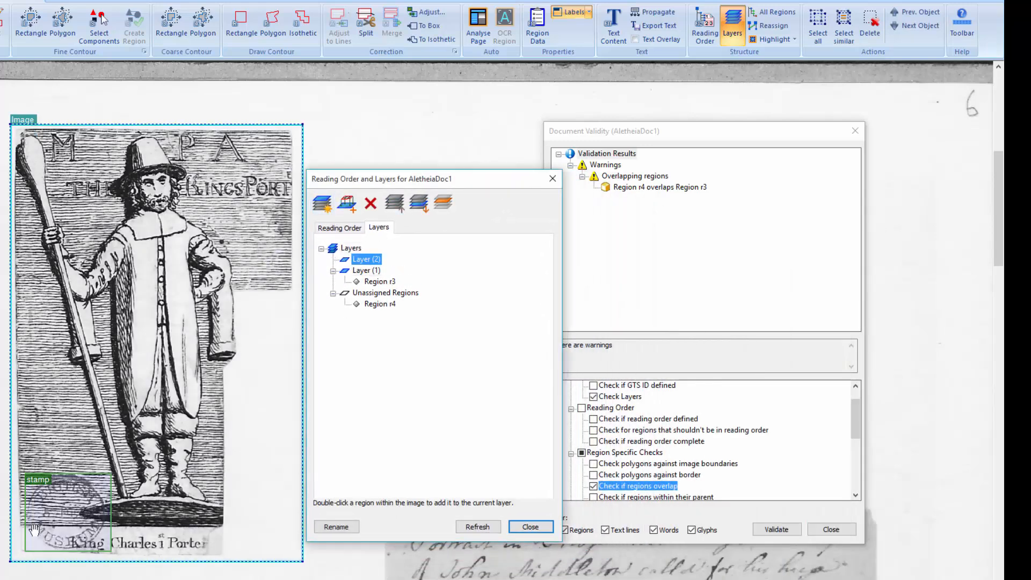
pyautogui.doubleClick(67, 510)
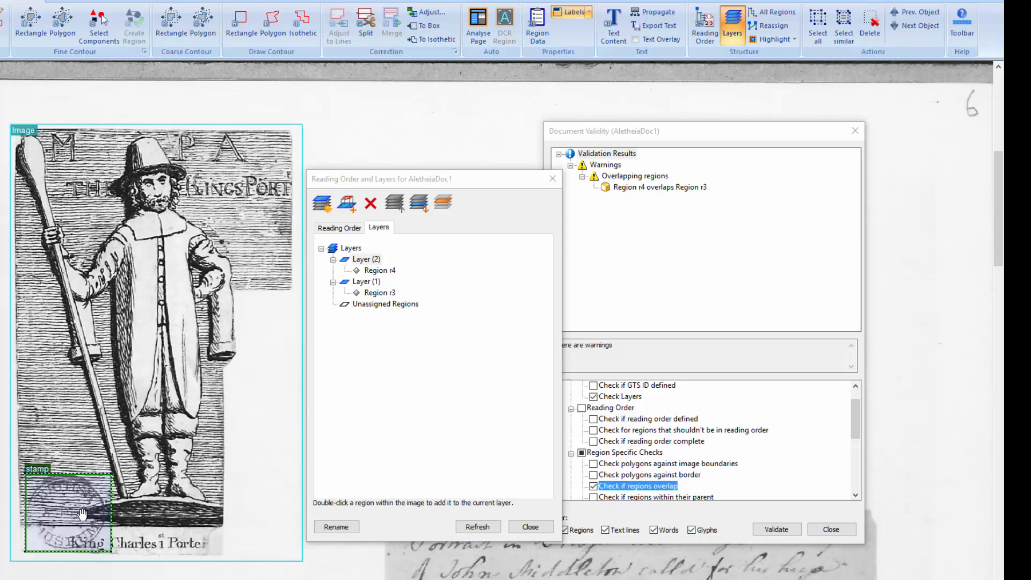
pyautogui.click(531, 527)
pyautogui.click(773, 532)
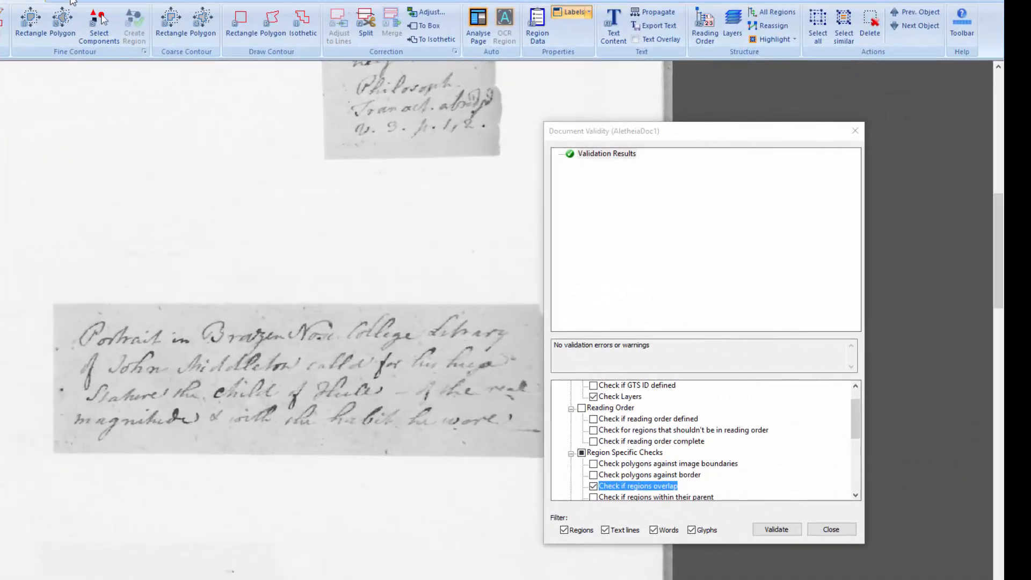
# - Draw a rectangular paragraph region around the handwritten "Portrait in Brazen Nose College Library" note and rerun the validation
pyautogui.click(241, 24)
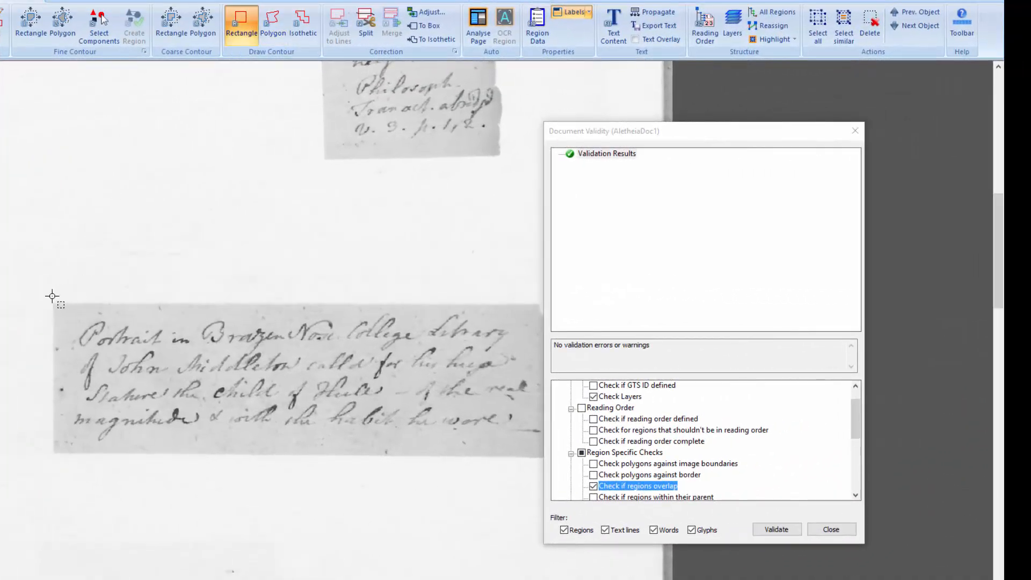
pyautogui.moveTo(384, 472); pyautogui.dragTo(532, 460)
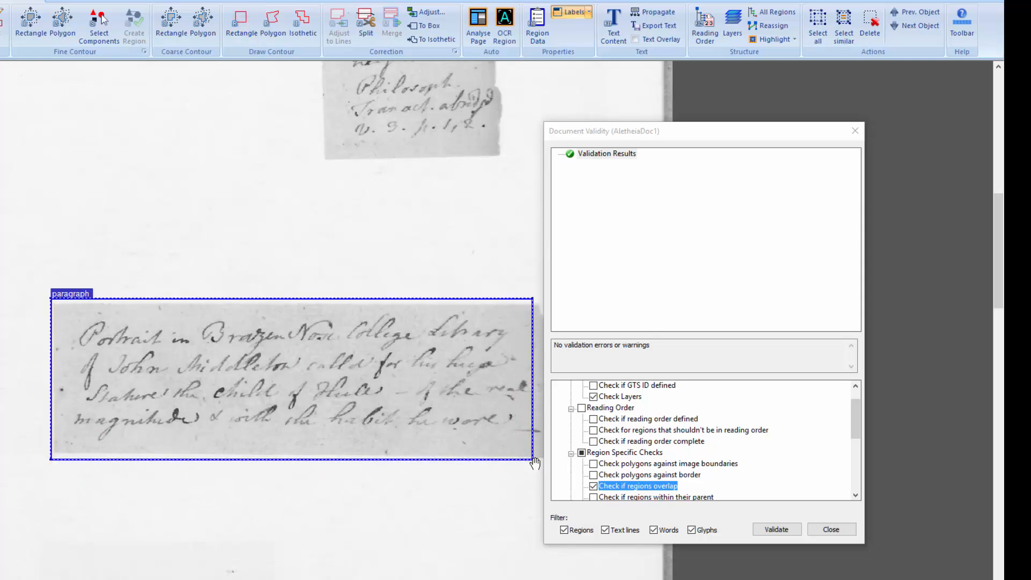
pyautogui.click(792, 531)
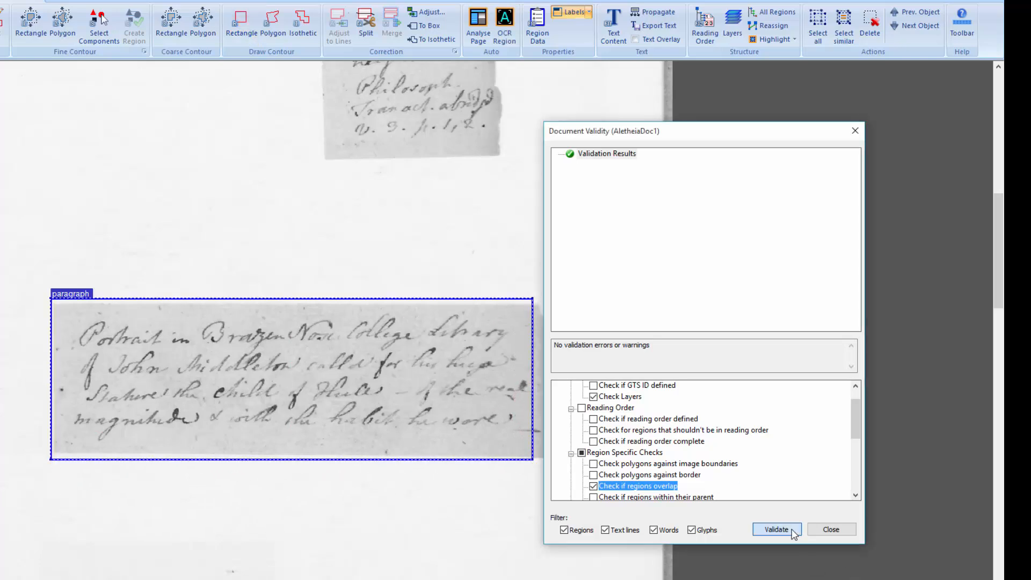
# - Expand the incomplete layers note and examine its description and the region listed under it
pyautogui.click(582, 177)
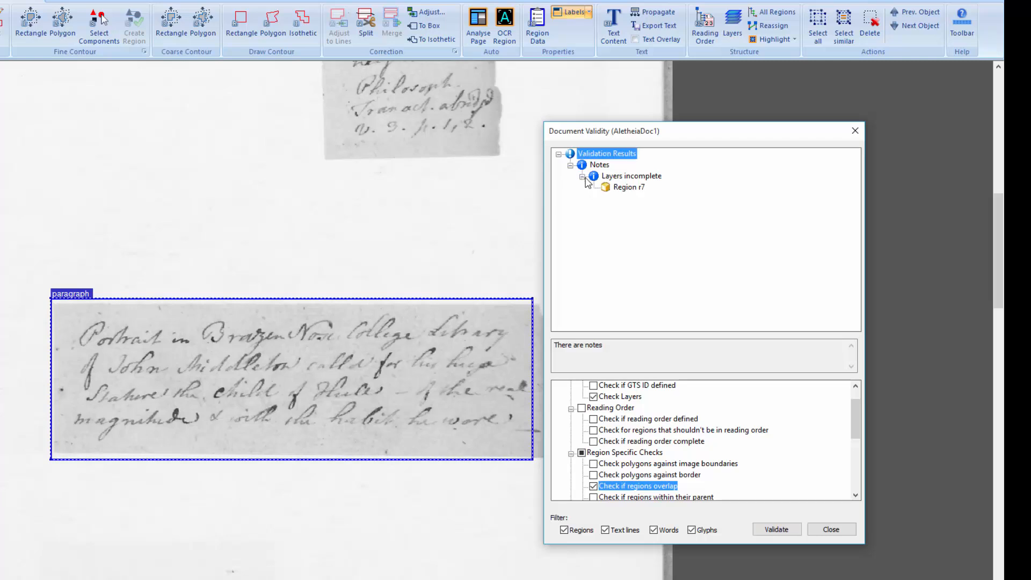
pyautogui.click(621, 188)
pyautogui.click(621, 177)
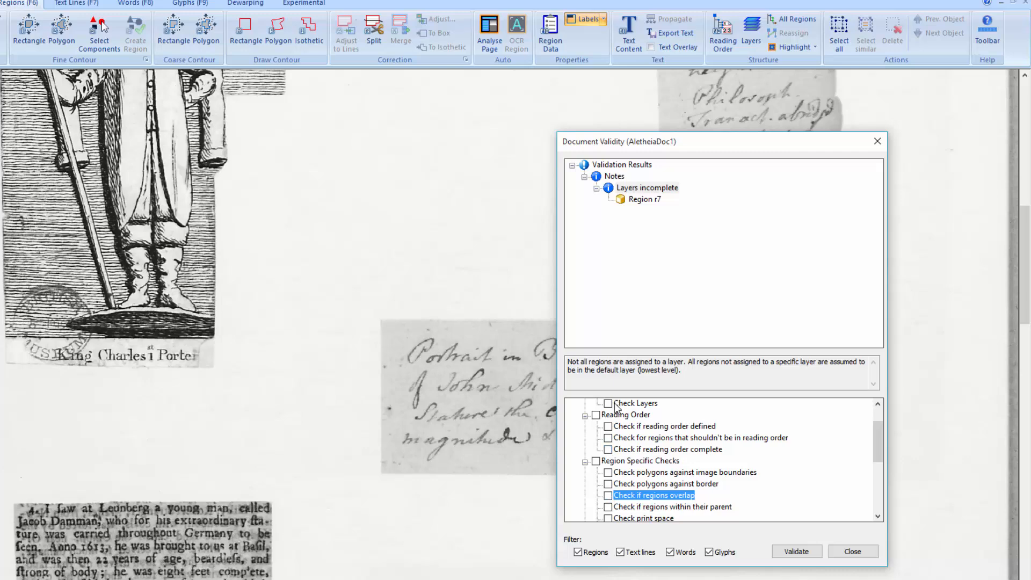
# - Validate the document with only the check for a defined reading order enabled, and inspect the resulting note
pyautogui.click(608, 427)
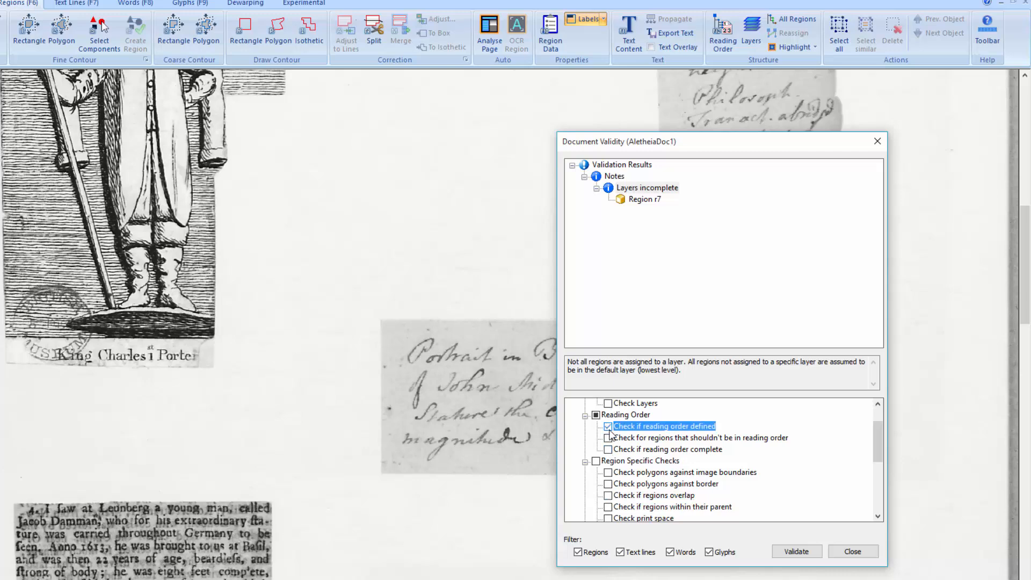
pyautogui.click(795, 552)
pyautogui.click(665, 187)
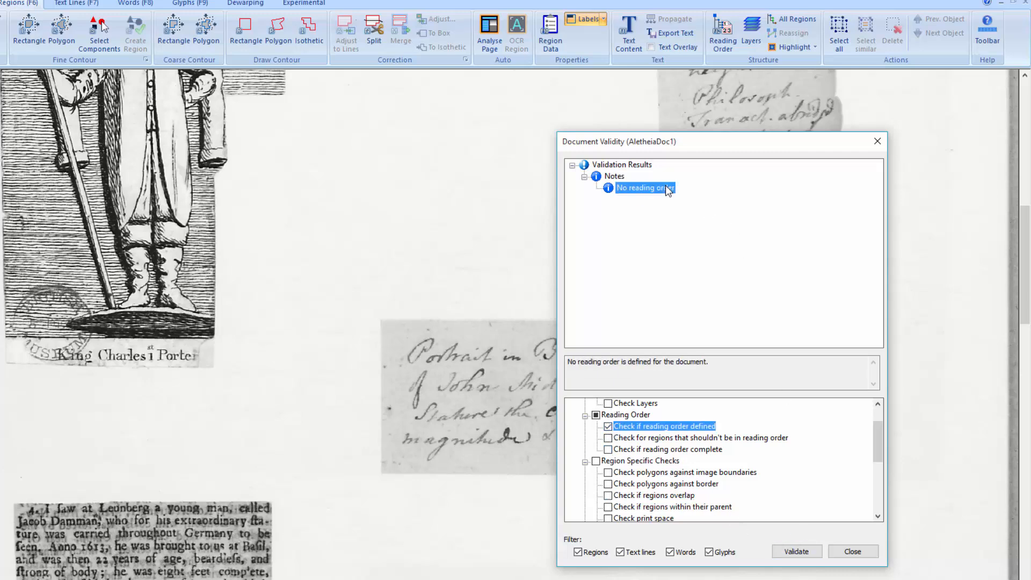
# - Draw rectangular regions around the printed Leonberg paragraph and the Prince of Wales paragraph below it
pyautogui.scroll(-3, 293, 270)
pyautogui.click(272, 435)
pyautogui.scroll(-3, 272, 435)
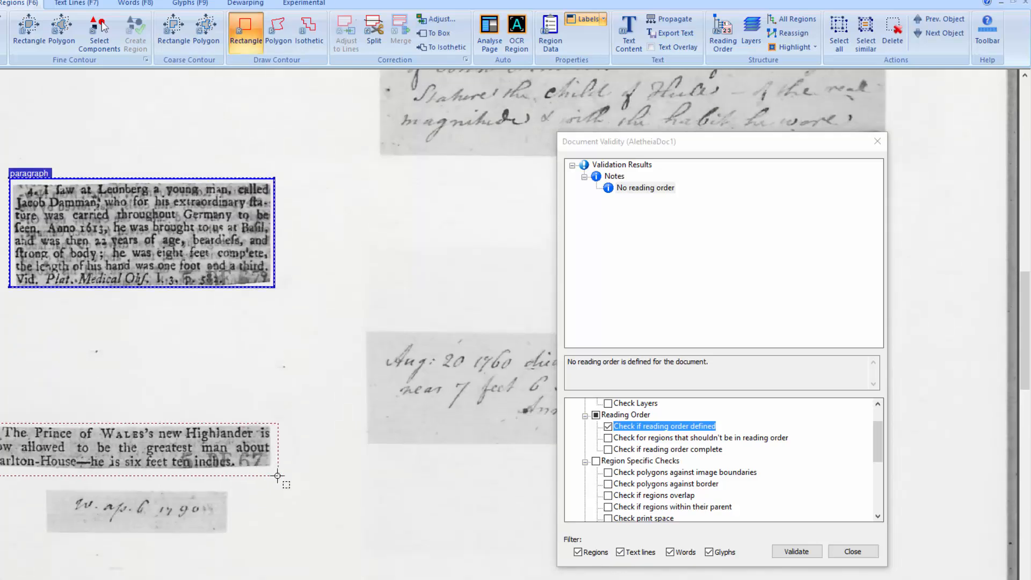
pyautogui.click(269, 464)
pyautogui.scroll(-3, 338, 301)
# - Draw rectangular regions around the page number 6 and the handwritten "ap. 6 1790" note
pyautogui.moveTo(455, 284); pyautogui.dragTo(267, 562)
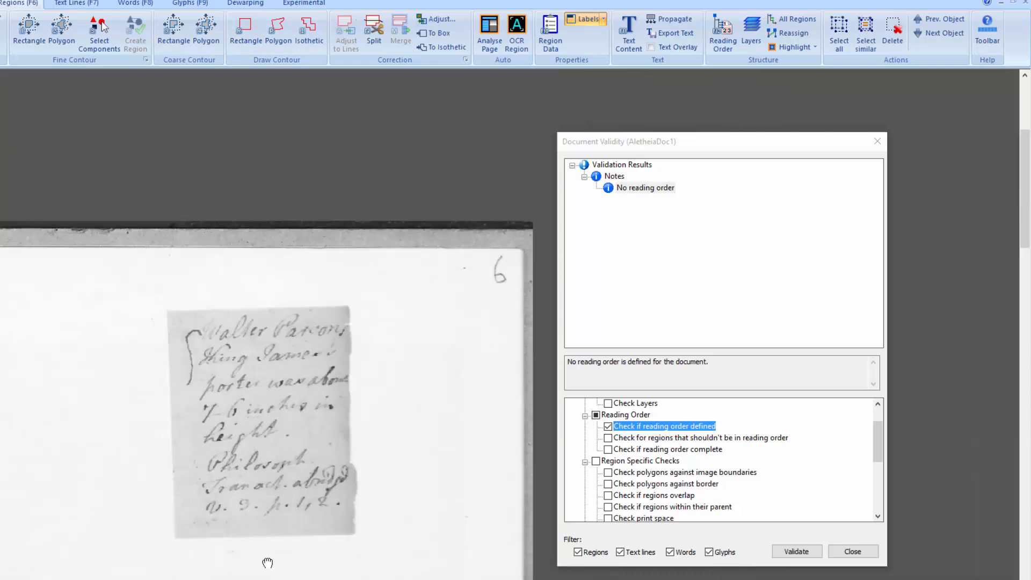
pyautogui.press('r')
pyautogui.moveTo(483, 251); pyautogui.dragTo(517, 291)
pyautogui.moveTo(231, 398)
pyautogui.mouseDown()
pyautogui.moveTo(346, 320)
pyautogui.moveTo(371, 129)
pyautogui.mouseUp()
pyautogui.press('r')
pyautogui.scroll(3, 352, 317)
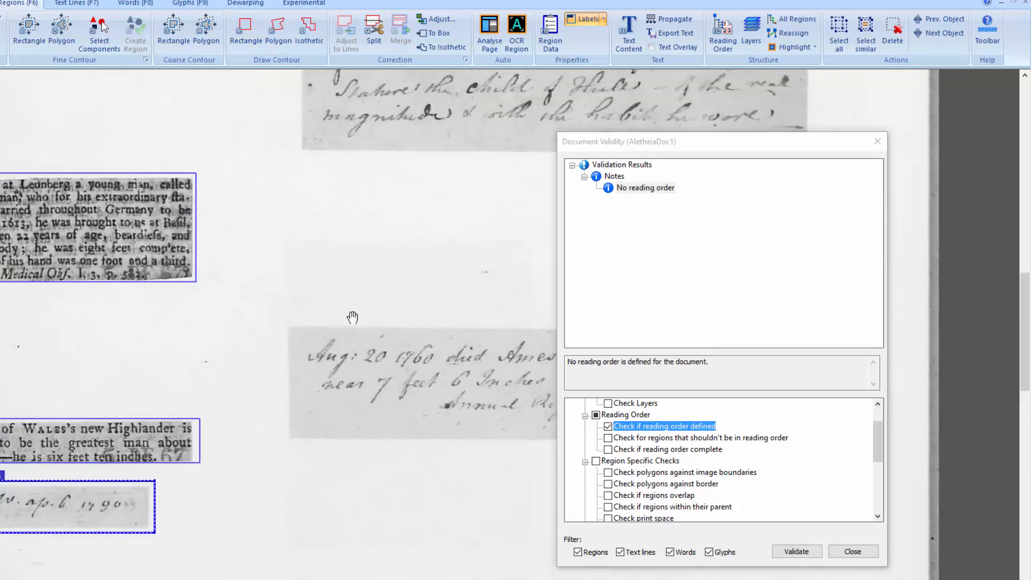
# - Set the text type of the page number region to page-number and close its properties
pyautogui.click(723, 32)
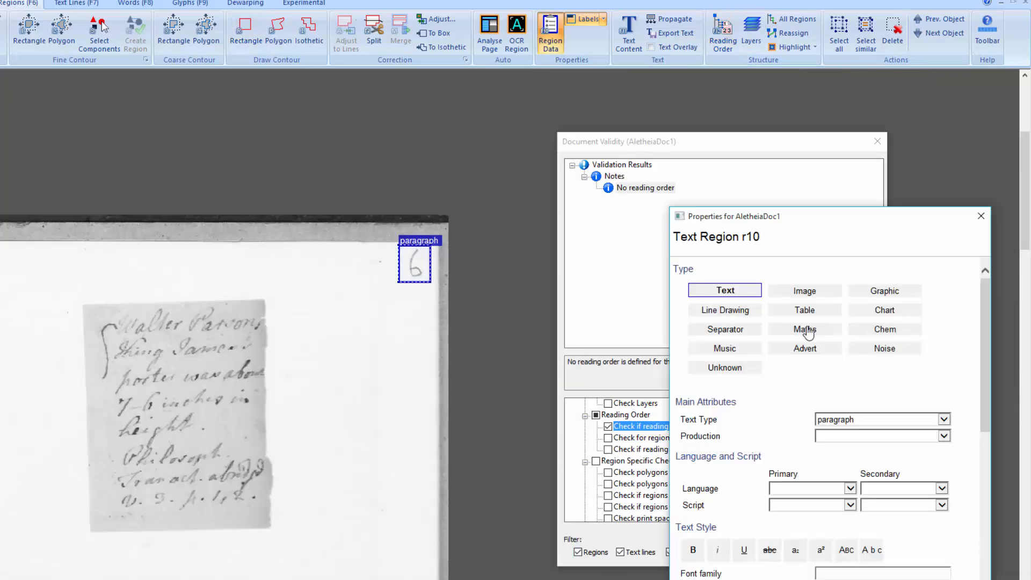
pyautogui.click(944, 420)
pyautogui.click(870, 475)
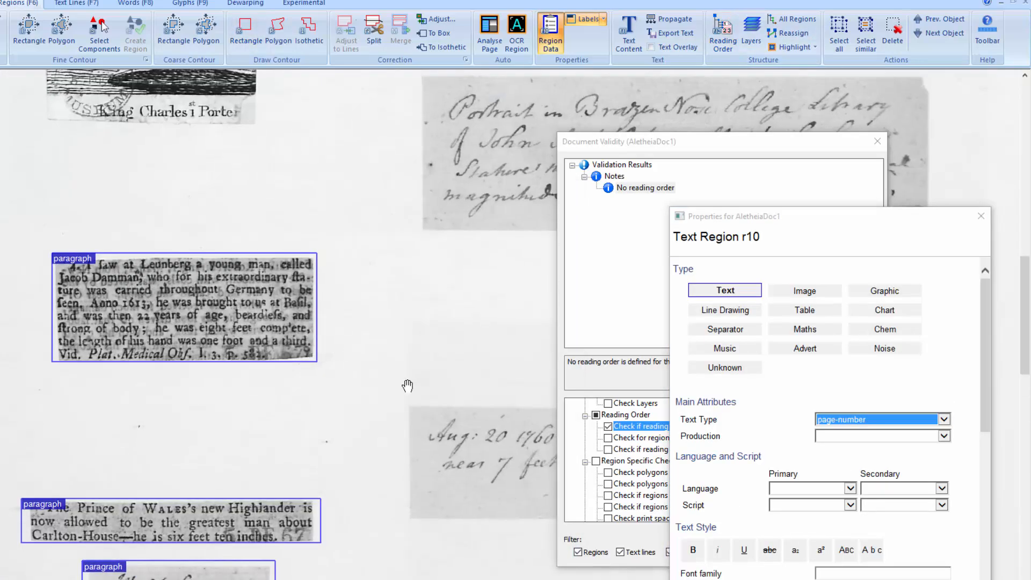
pyautogui.press('Escape')
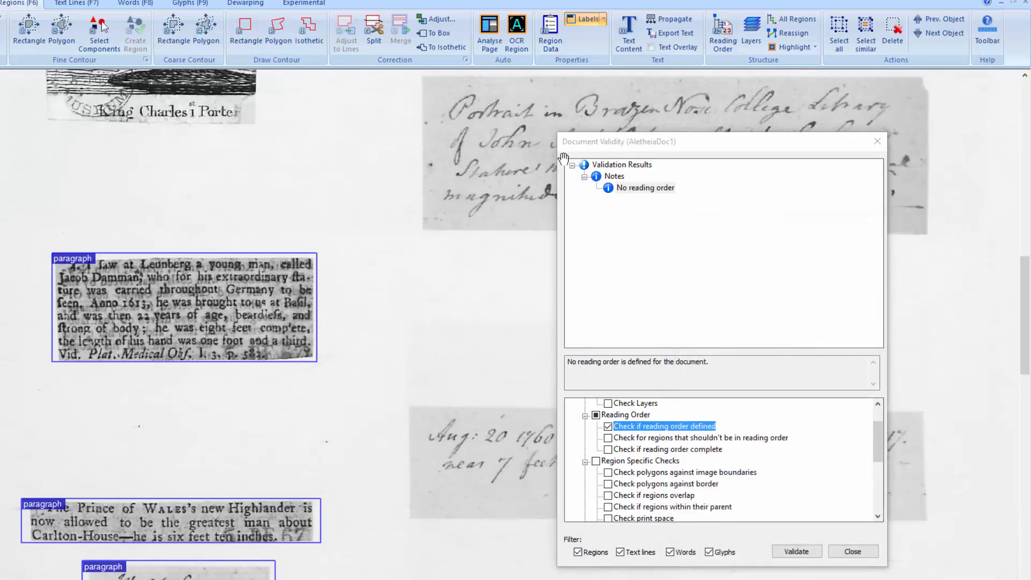
# - Build an ordered reading order from the Leonberg paragraph, the Prince of Wales paragraph and the page number region
pyautogui.click(723, 32)
pyautogui.doubleClick(191, 307)
pyautogui.doubleClick(182, 521)
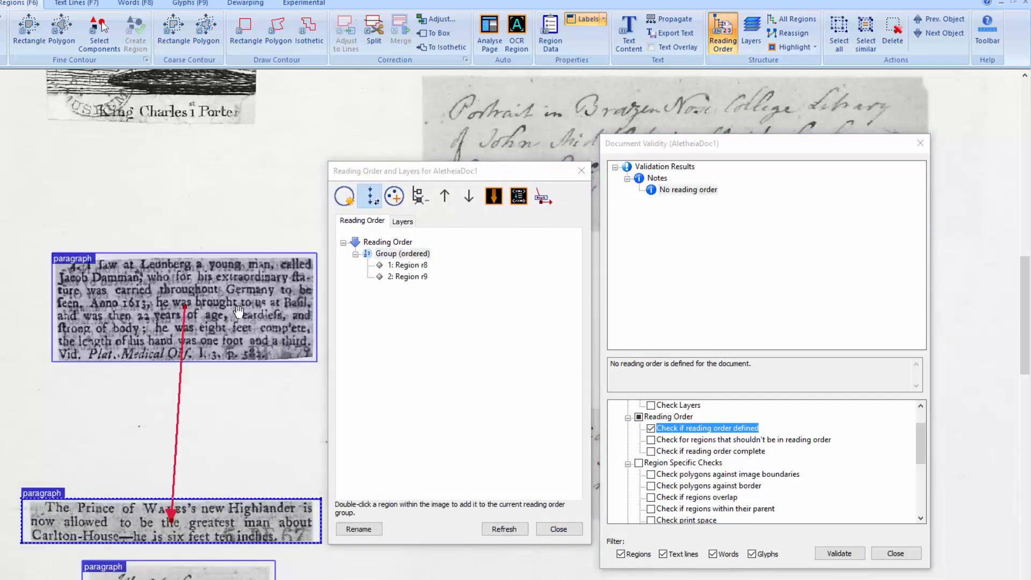
pyautogui.moveTo(239, 311); pyautogui.dragTo(72, 450)
pyautogui.moveTo(311, 172); pyautogui.dragTo(21, 484)
pyautogui.doubleClick(486, 143)
pyautogui.moveTo(118, 421); pyautogui.dragTo(397, 86)
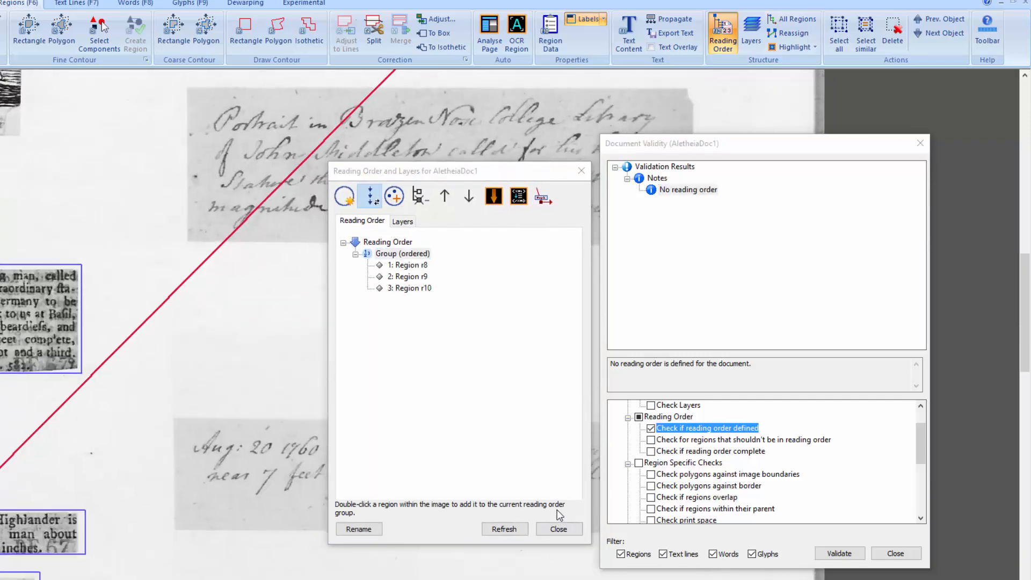
pyautogui.click(558, 529)
# - Enable the checks for regions that shouldn't be in reading order and for reading order completeness, and validate the document
pyautogui.click(651, 439)
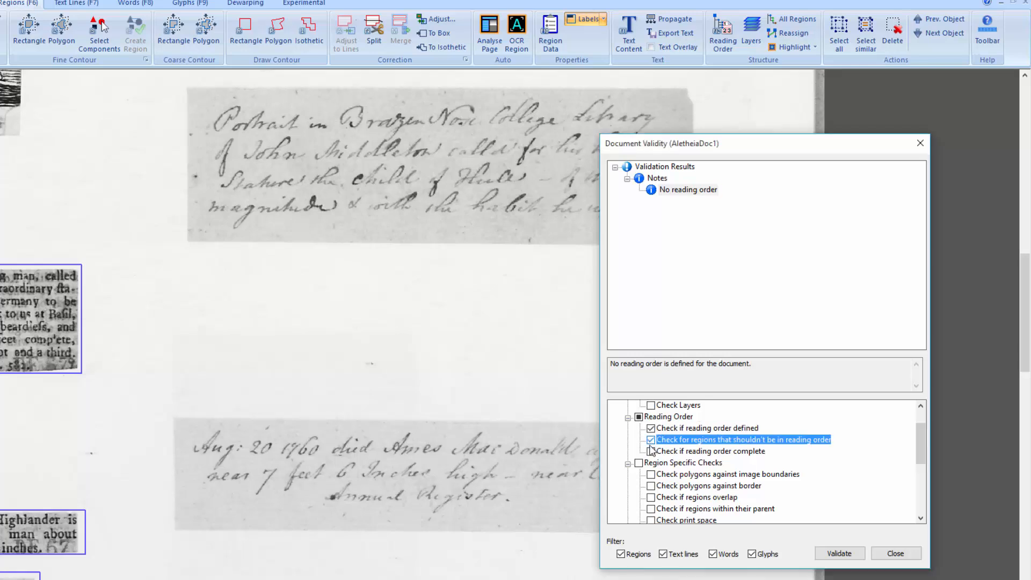
pyautogui.click(651, 451)
pyautogui.click(838, 553)
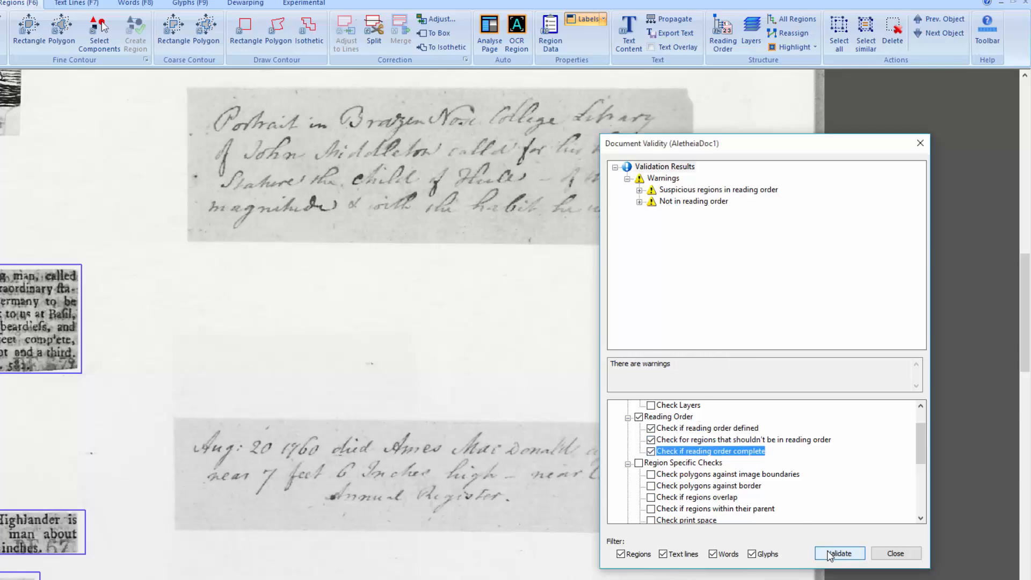
# - Expand both reading order warnings and locate the page-number region and the region missing from the reading order
pyautogui.click(639, 189)
pyautogui.click(683, 204)
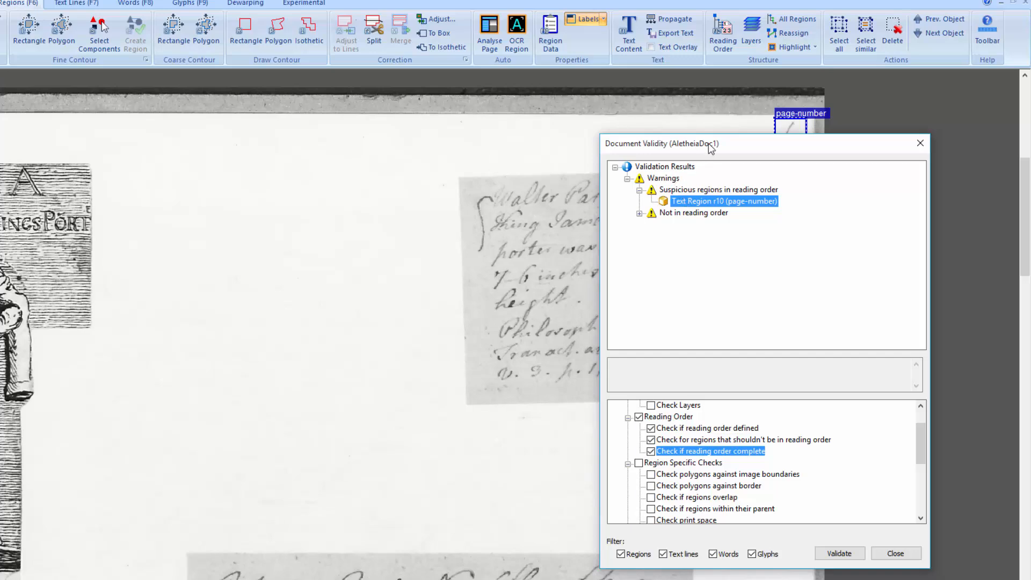
pyautogui.moveTo(708, 143); pyautogui.dragTo(713, 175)
pyautogui.click(644, 245)
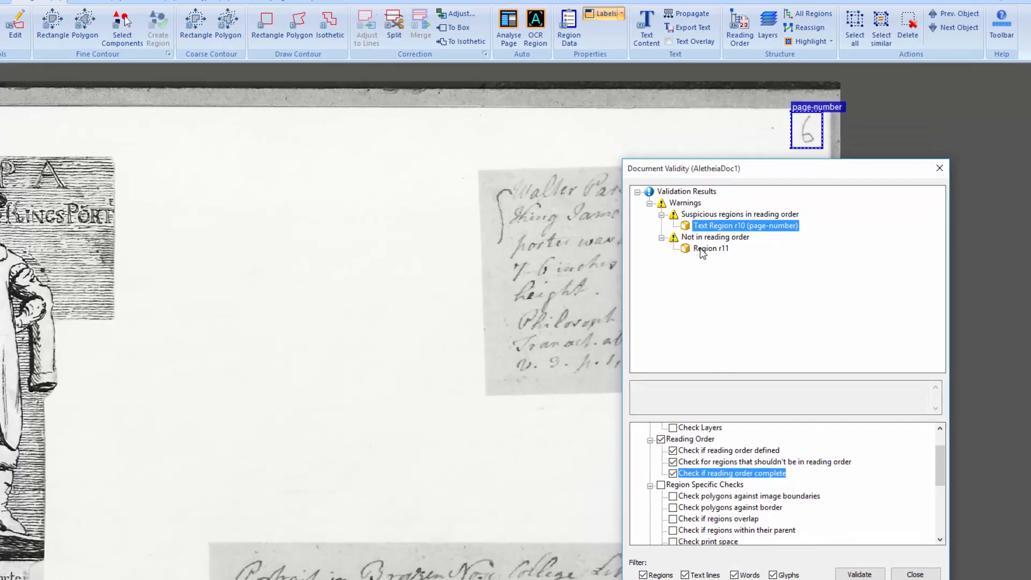
pyautogui.click(693, 256)
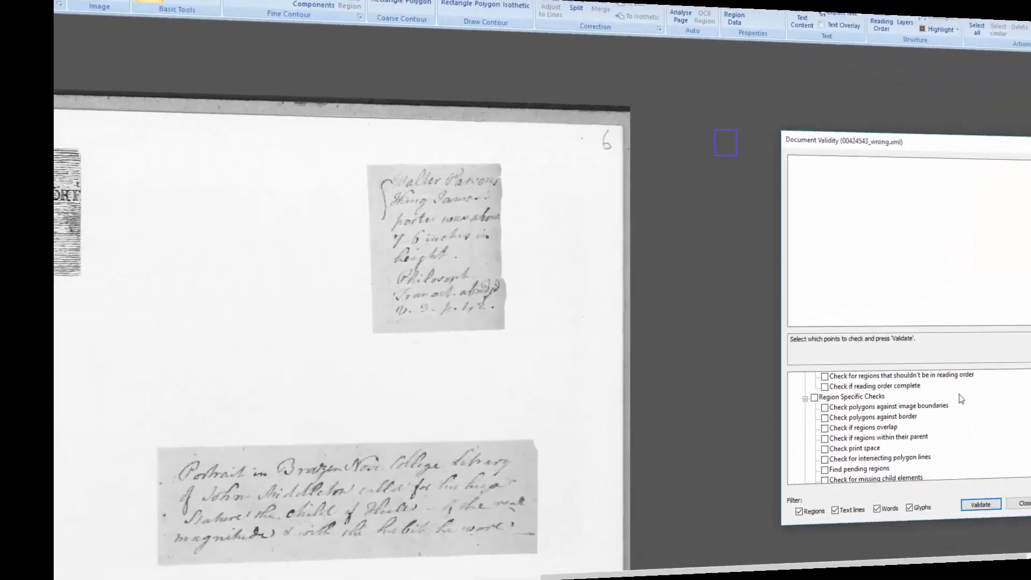
# - Enable the check of polygons against image boundaries, validate the document and locate the region outside the image
pyautogui.scroll(-1, 761, 413)
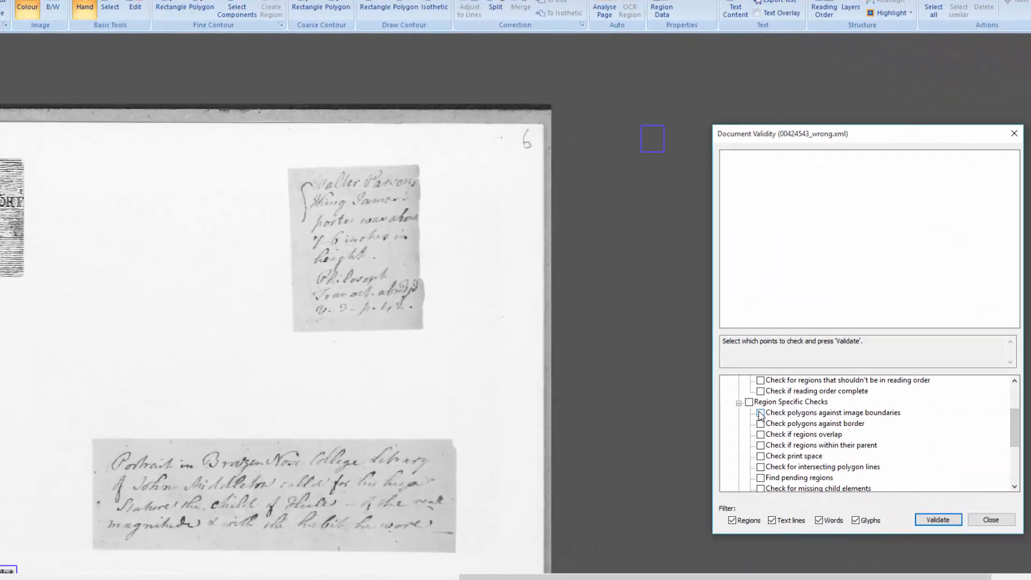
pyautogui.click(760, 414)
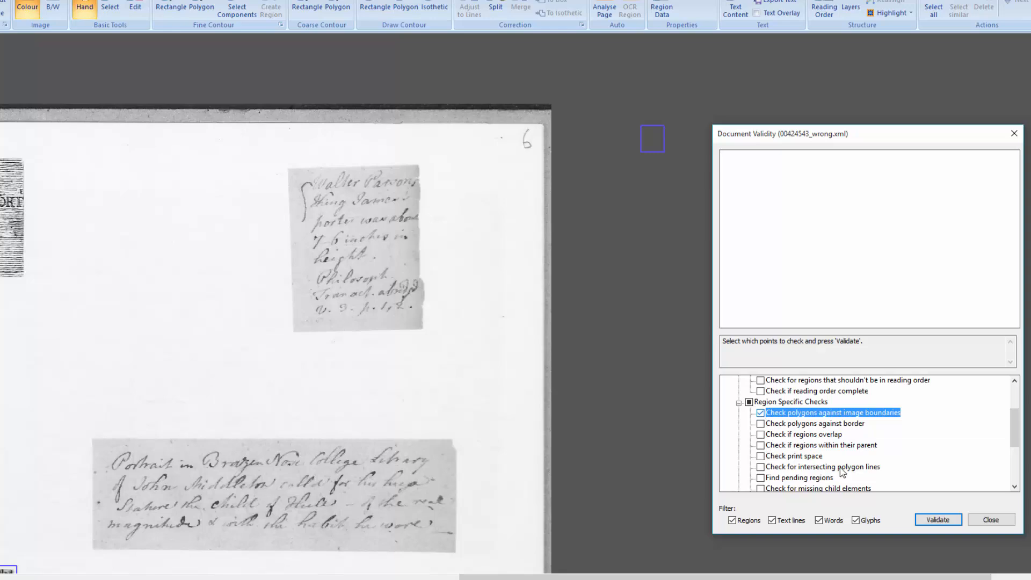
pyautogui.click(946, 521)
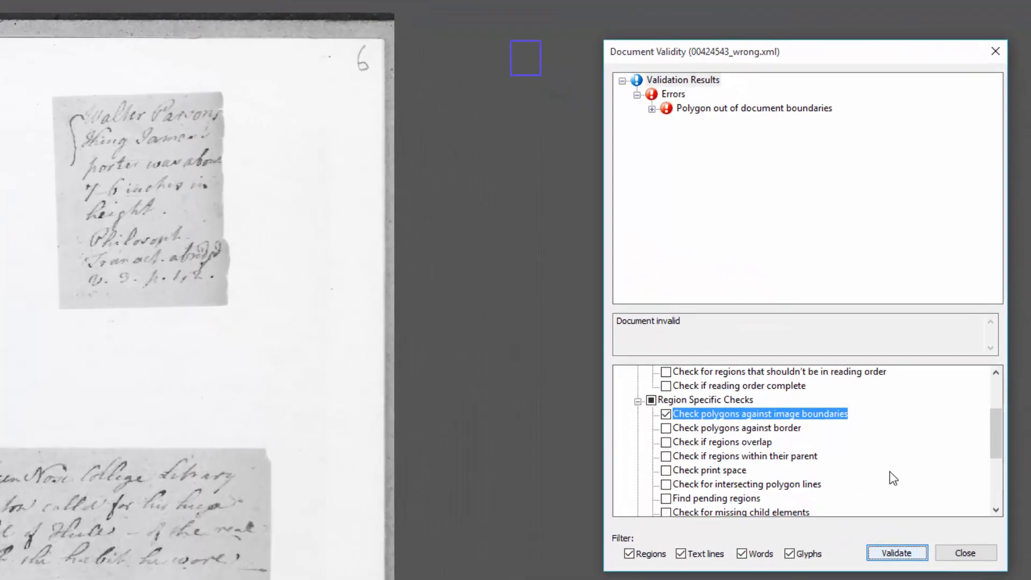
pyautogui.click(701, 143)
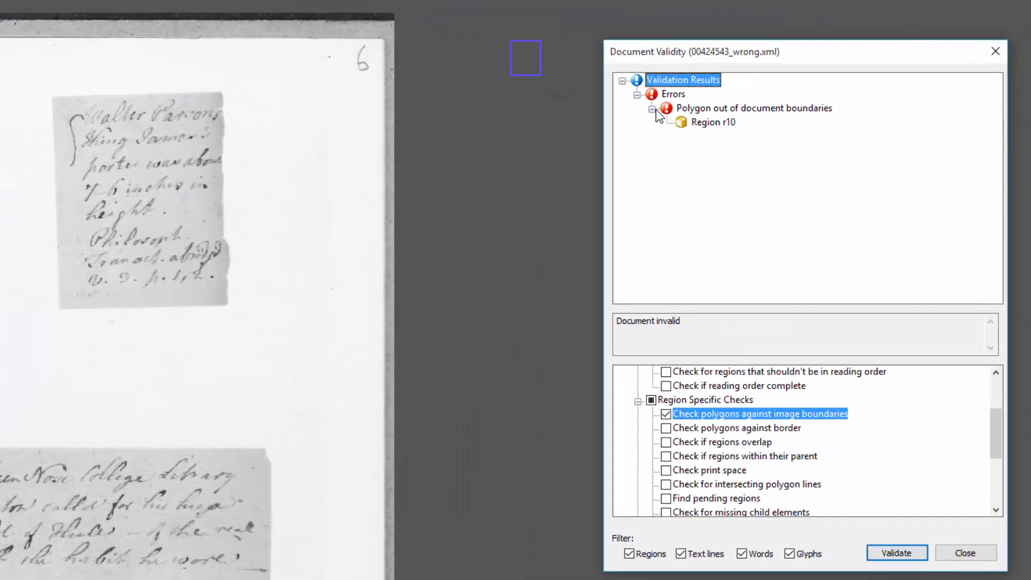
pyautogui.click(698, 124)
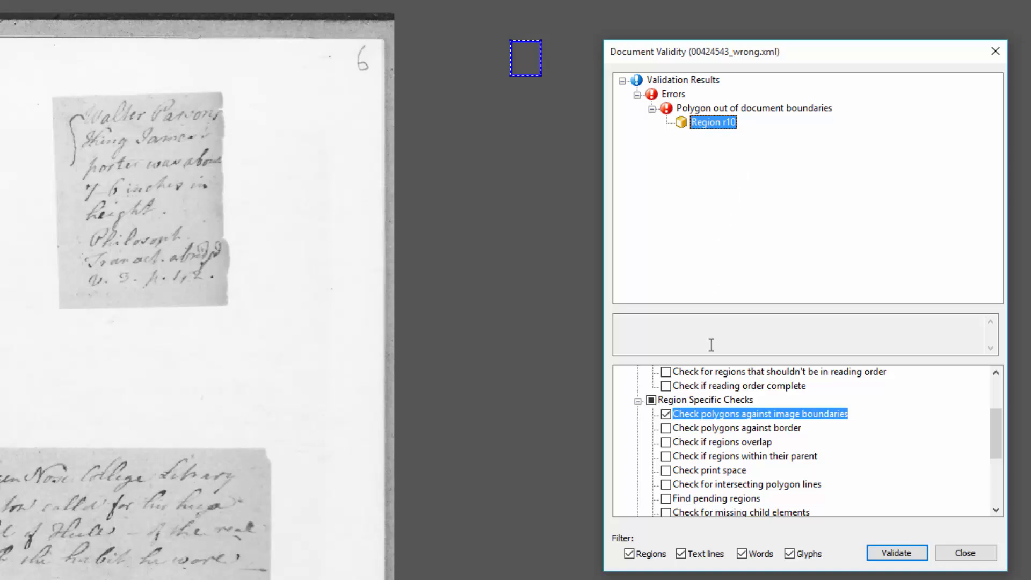
# - Disable the image boundaries check and draw a rectangular region around the page number 6, extending past the page border
pyautogui.click(666, 414)
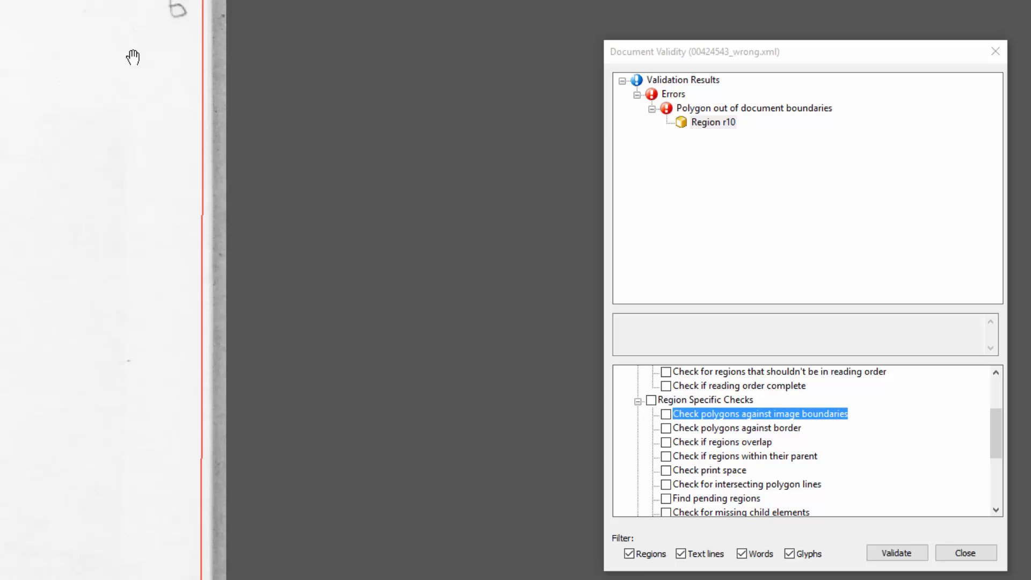
pyautogui.moveTo(134, 56); pyautogui.dragTo(128, 117)
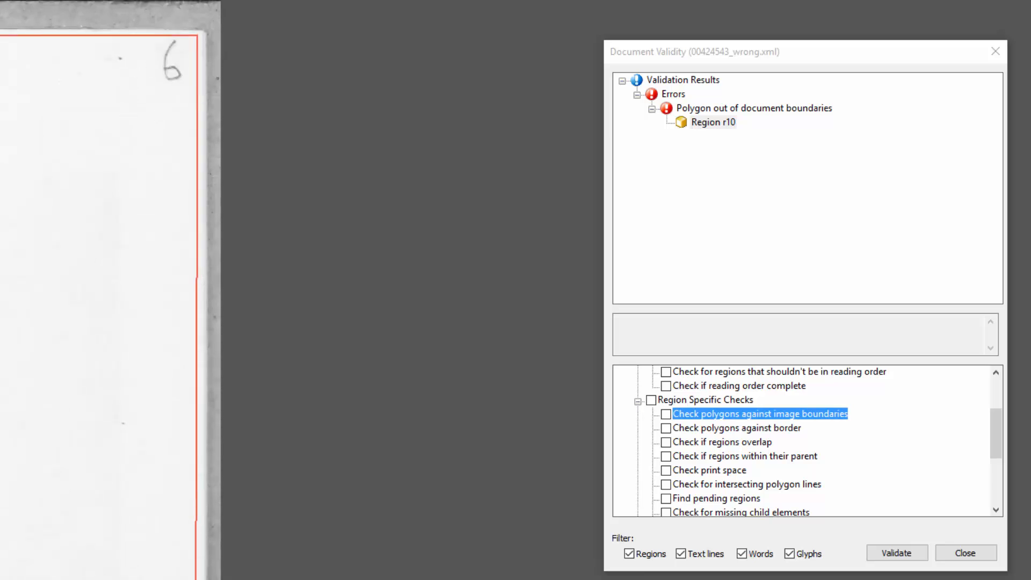
pyautogui.moveTo(141, 20); pyautogui.dragTo(214, 90)
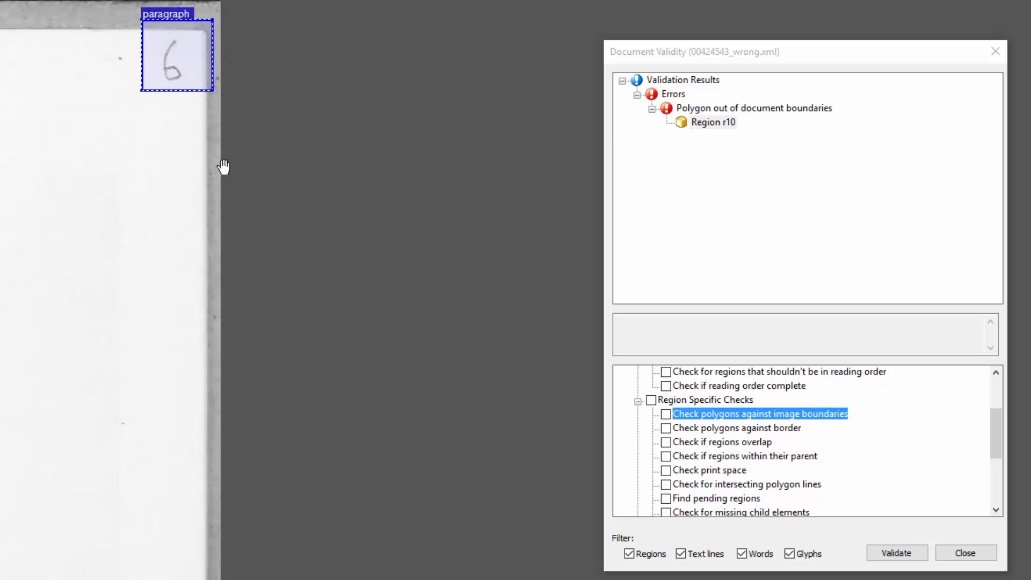
# - Enable the check of polygons against the border, validate the document and locate the flagged region
pyautogui.click(666, 428)
pyautogui.click(886, 557)
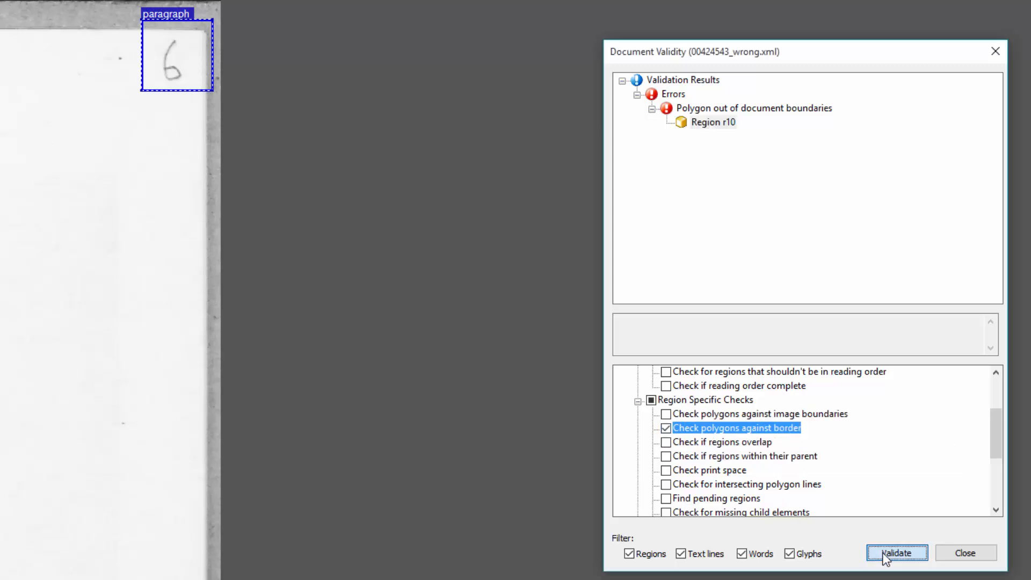
pyautogui.click(654, 109)
pyautogui.click(699, 124)
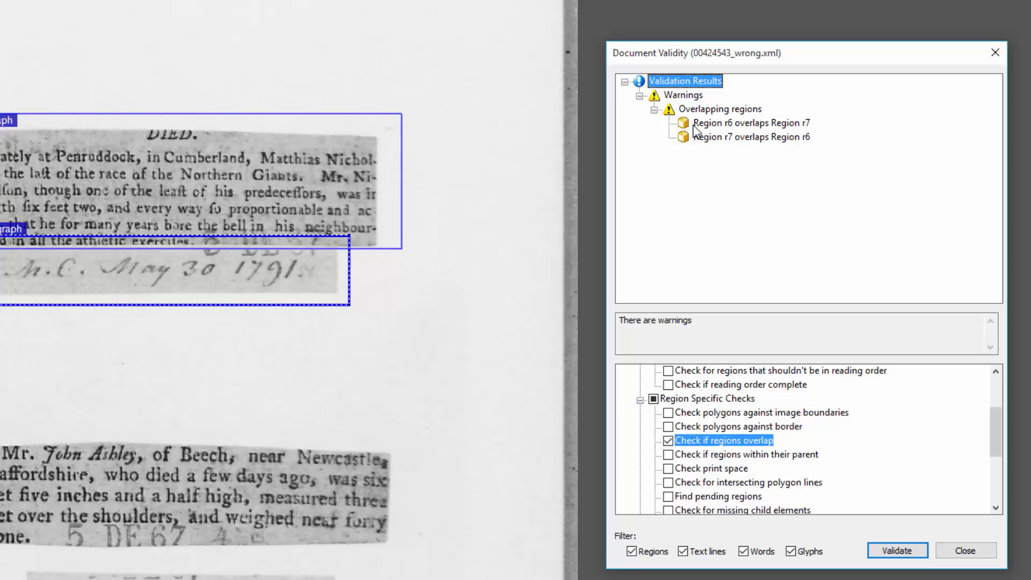
# - Locate both regions reported as overlapping, and disable the region overlap check
pyautogui.click(698, 124)
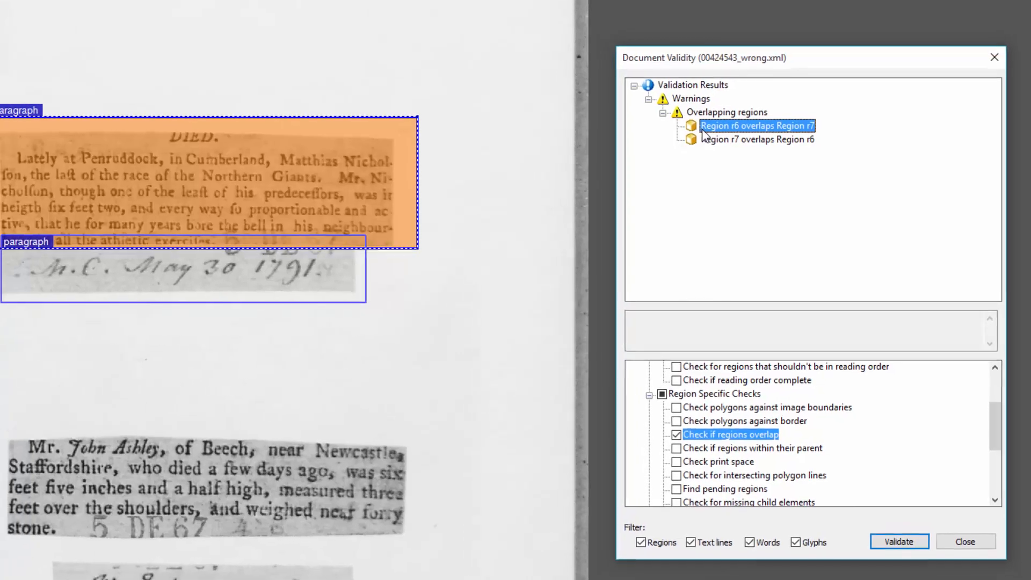
pyautogui.click(708, 137)
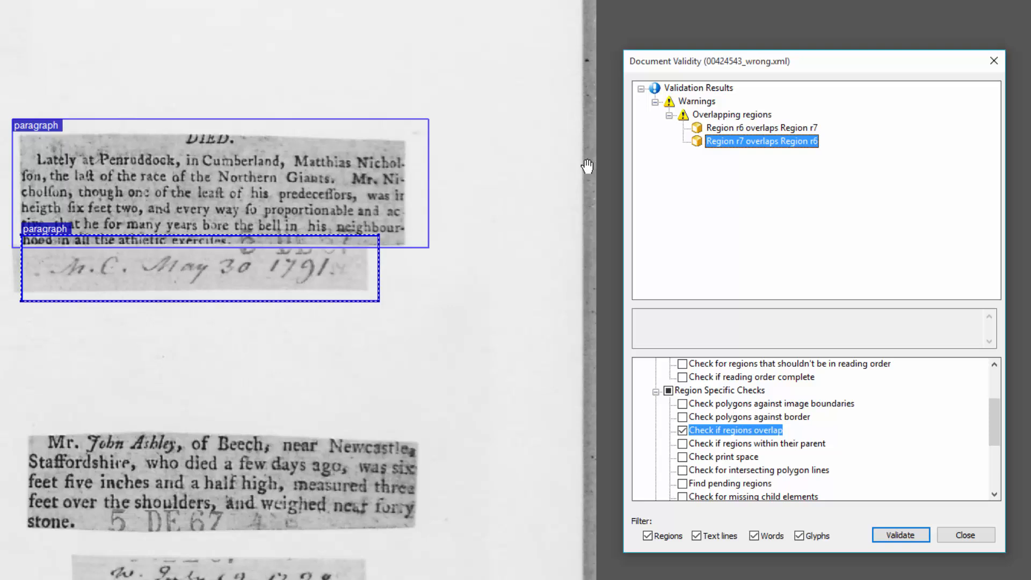
pyautogui.click(682, 430)
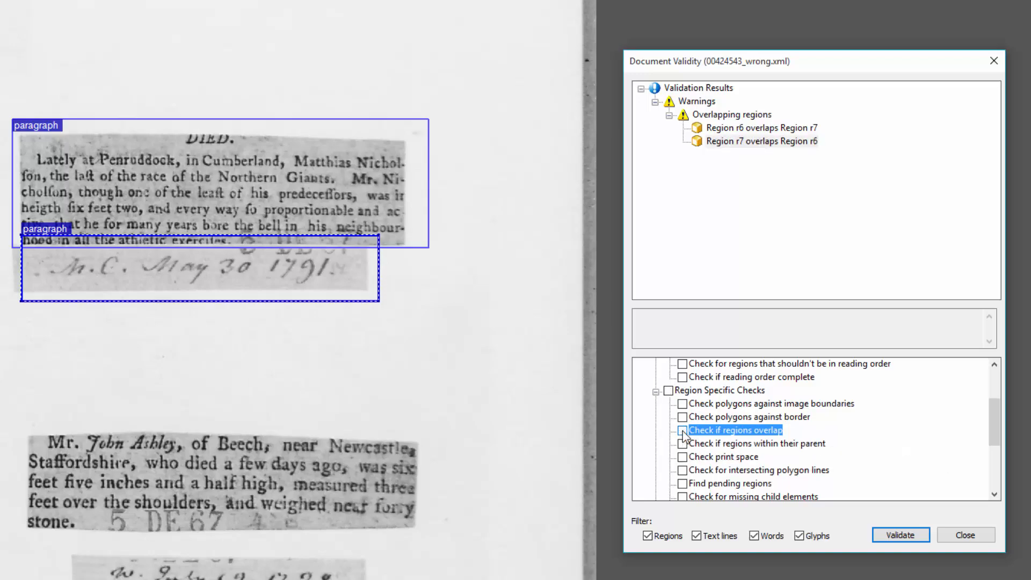
# - Draw a text line over the first line of the Newcastle paragraph, crossing its region's edge, and validate that regions lie within their parent
pyautogui.scroll(-2, 143, 348)
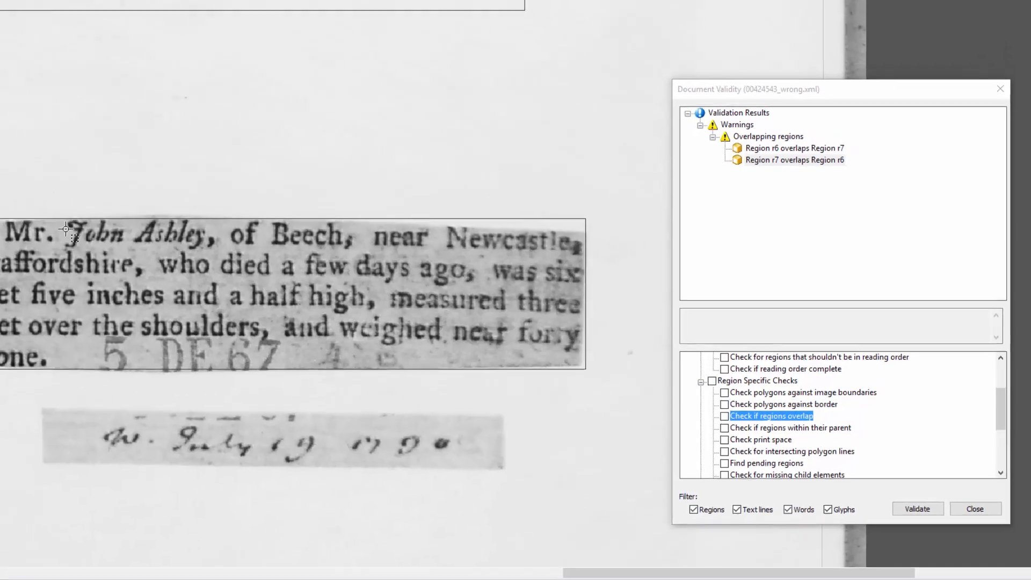
pyautogui.moveTo(46, 217); pyautogui.dragTo(607, 258)
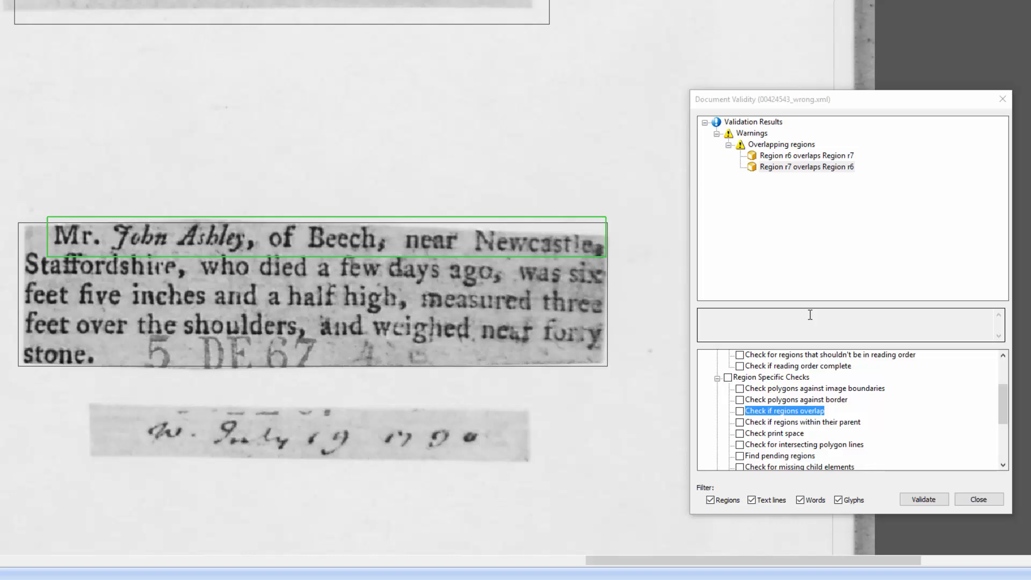
pyautogui.click(740, 423)
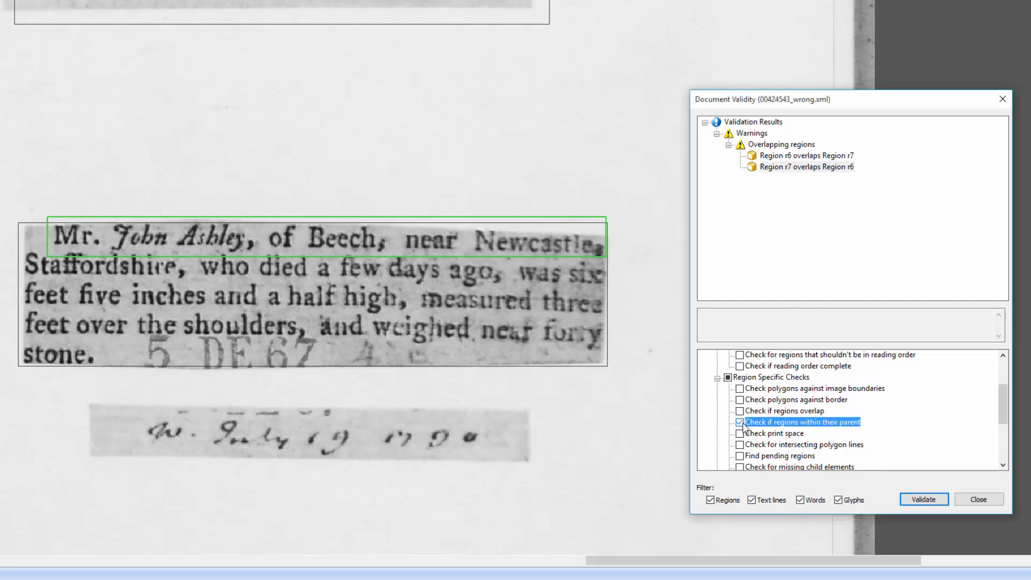
pyautogui.click(913, 499)
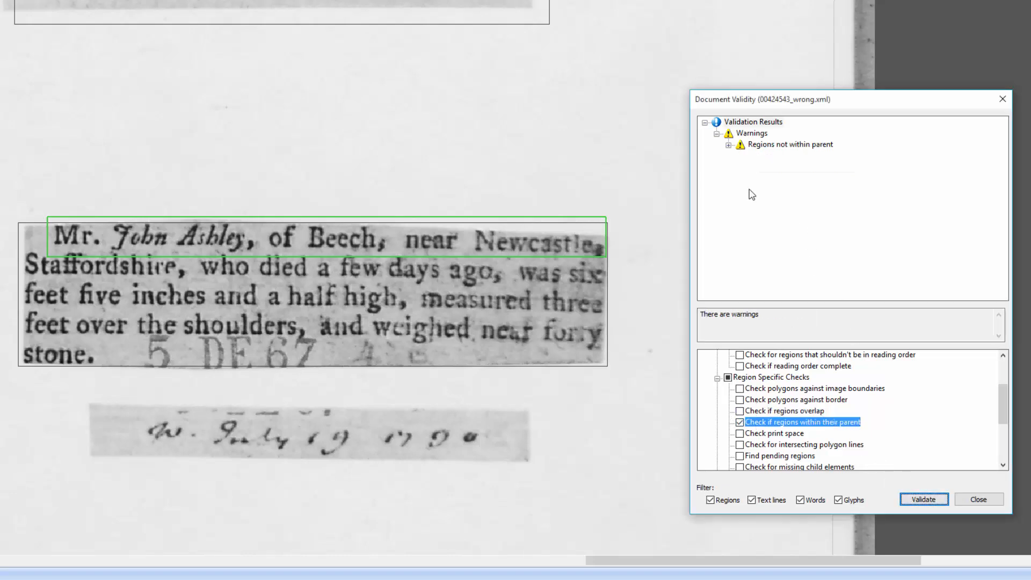
pyautogui.click(728, 145)
pyautogui.click(776, 156)
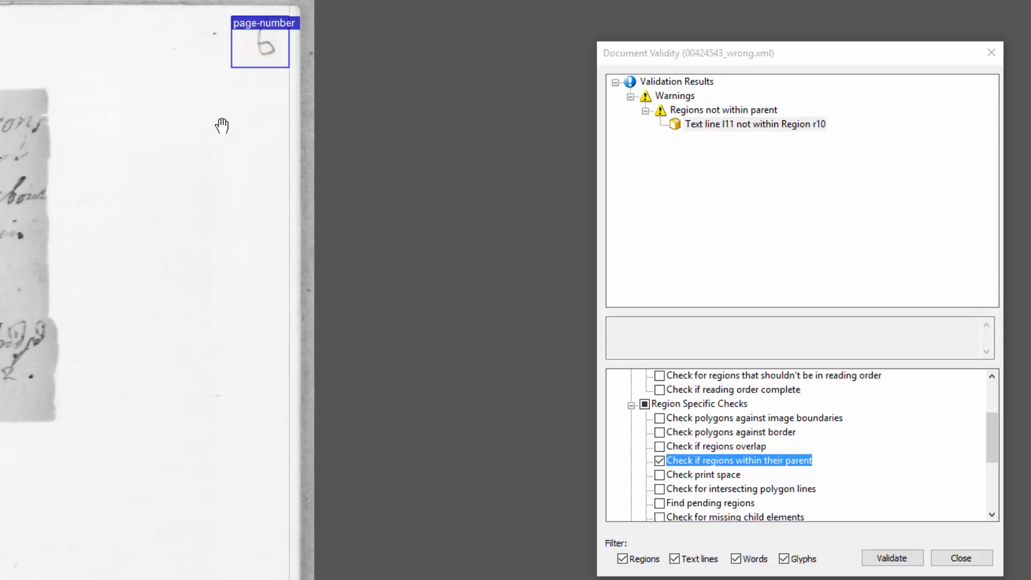
# - Replace the within-parent check with the print space check, validate the document and locate the flagged page-number region
pyautogui.click(659, 475)
pyautogui.click(660, 461)
pyautogui.click(871, 558)
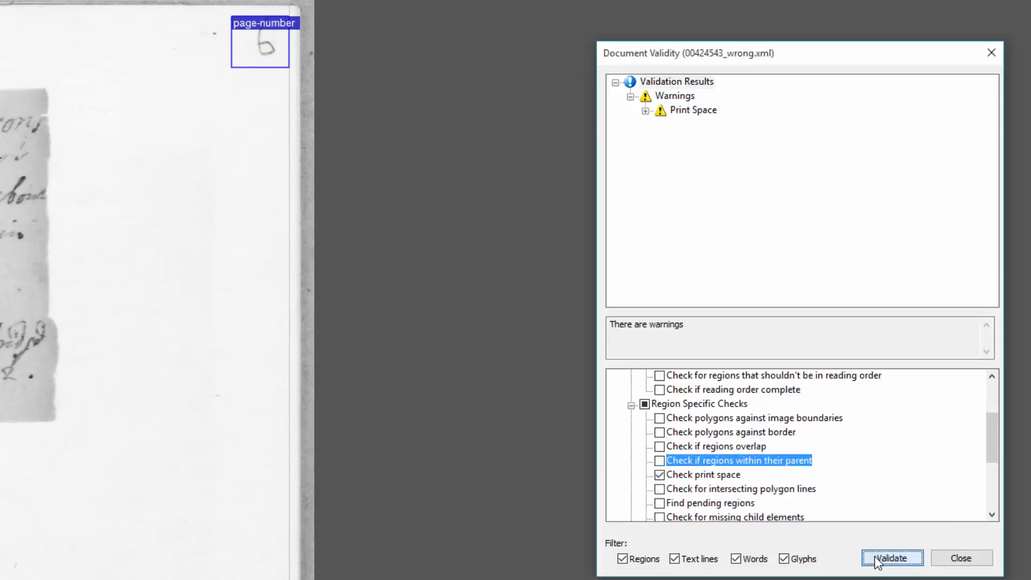
pyautogui.click(646, 112)
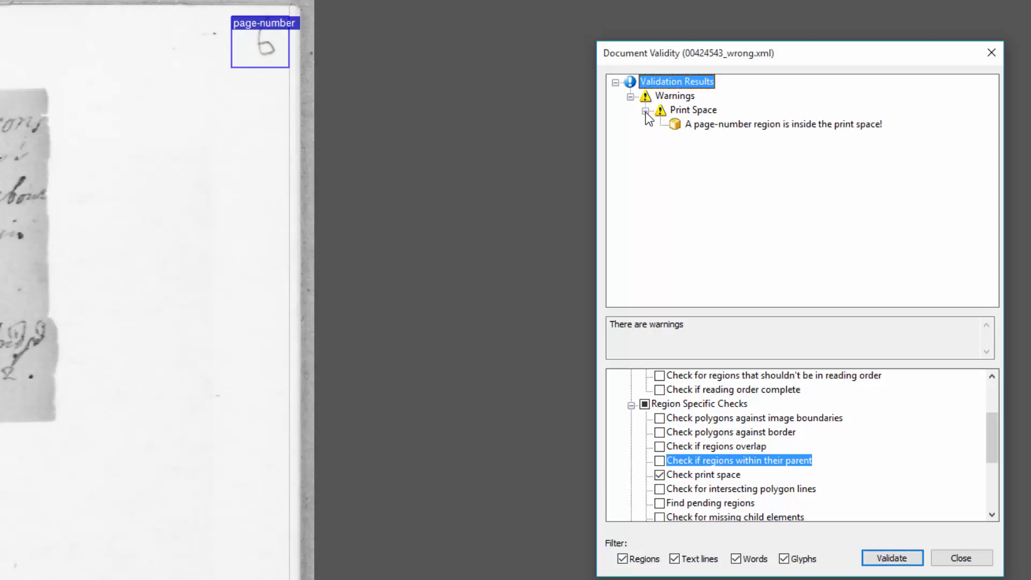
pyautogui.click(709, 125)
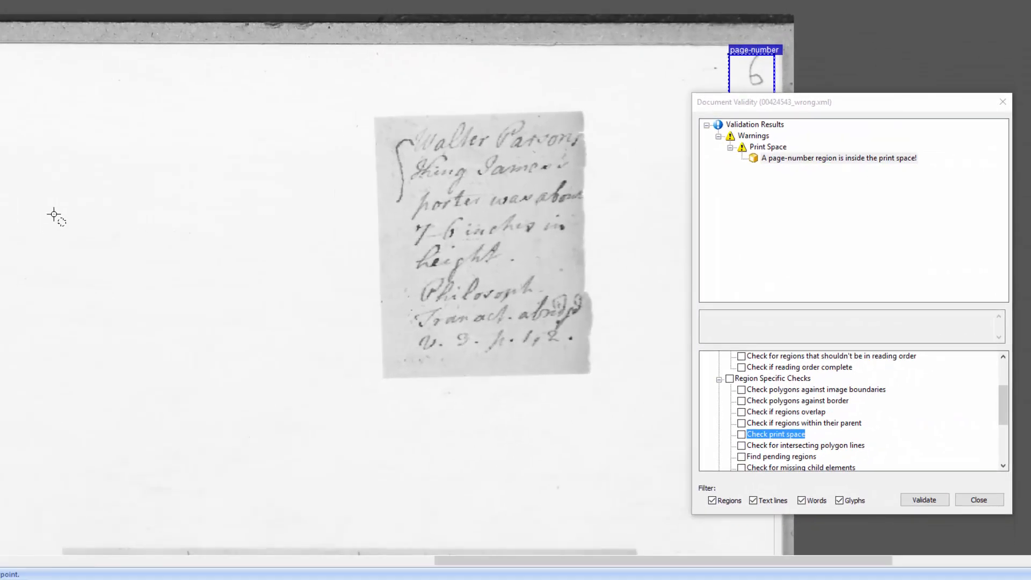
# - Draw a freehand region with a self-crossing loop in the page's blank area and validate it for intersecting polygon lines
pyautogui.moveTo(57, 232)
pyautogui.mouseDown()
pyautogui.moveTo(67, 214)
pyautogui.moveTo(179, 215)
pyautogui.moveTo(166, 275)
pyautogui.moveTo(149, 256)
pyautogui.moveTo(164, 241)
pyautogui.moveTo(195, 277)
pyautogui.moveTo(138, 320)
pyautogui.moveTo(66, 257)
pyautogui.mouseUp()
pyautogui.click(742, 445)
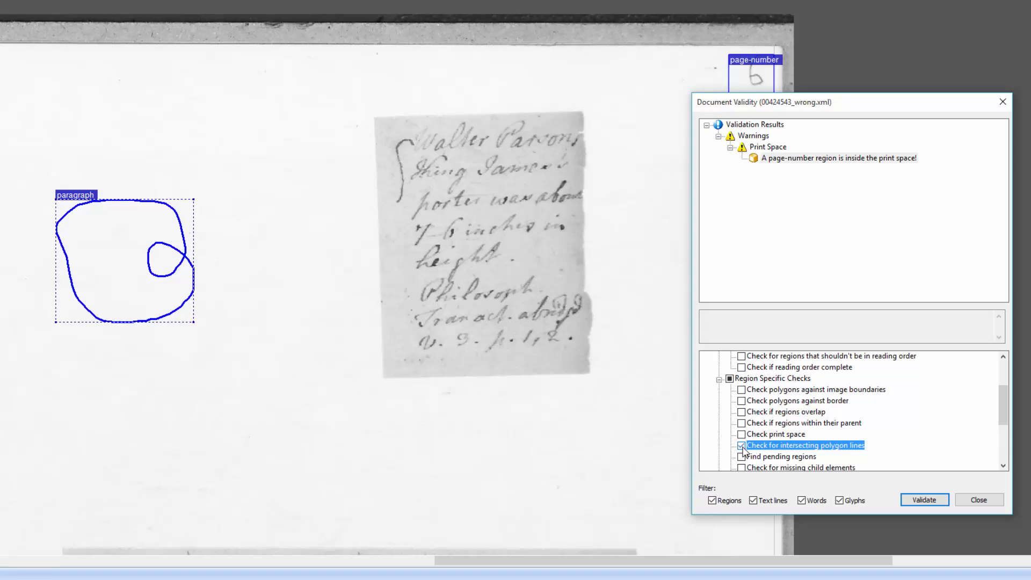
pyautogui.click(924, 500)
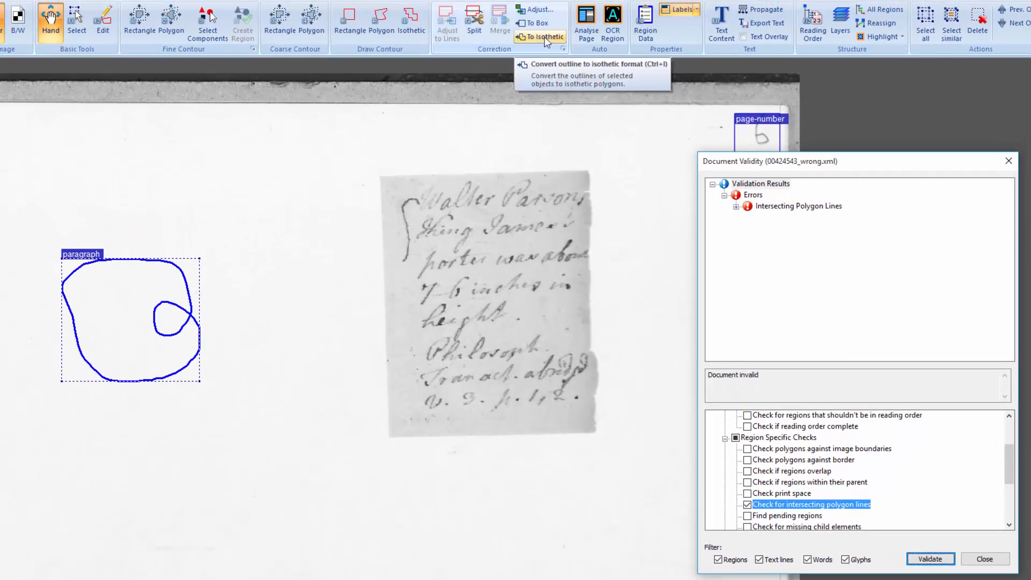
# - Convert the looped region's outline to isothetic format to remove the loop
pyautogui.click(546, 37)
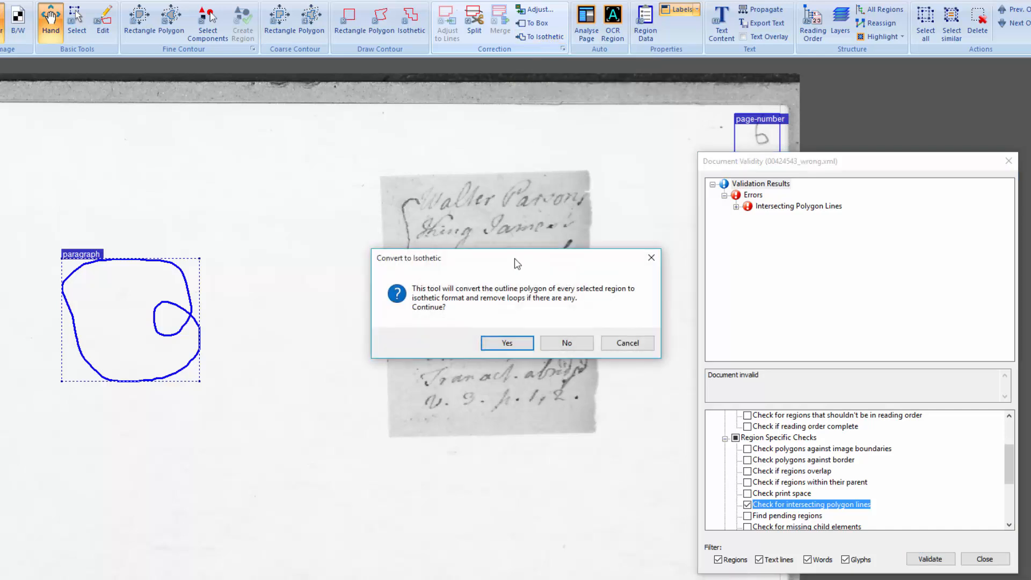
pyautogui.click(507, 344)
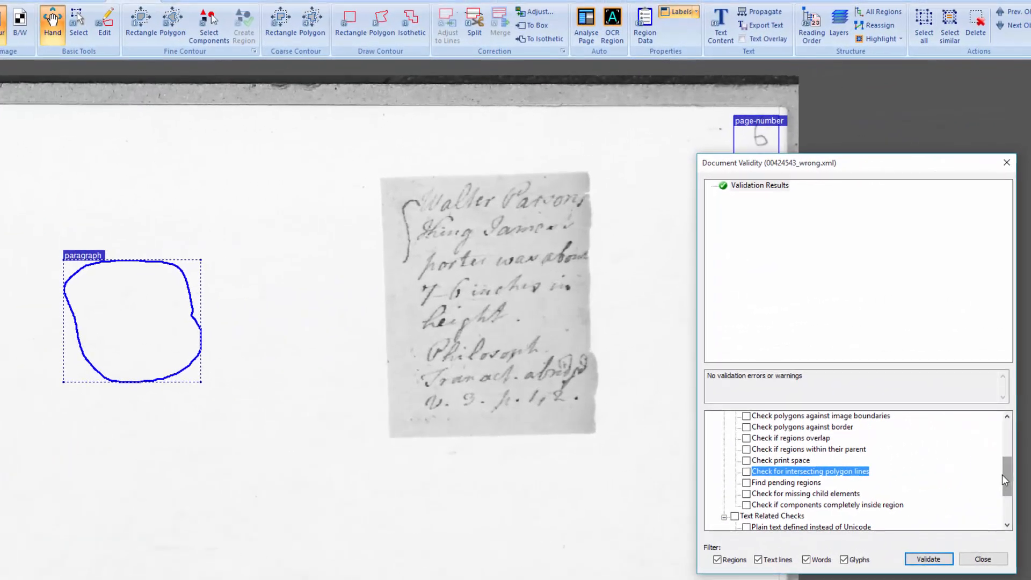
# - Draw a rectangular text line, word and glyph without parents in the blank area beside the handwritten note
pyautogui.click(197, 4)
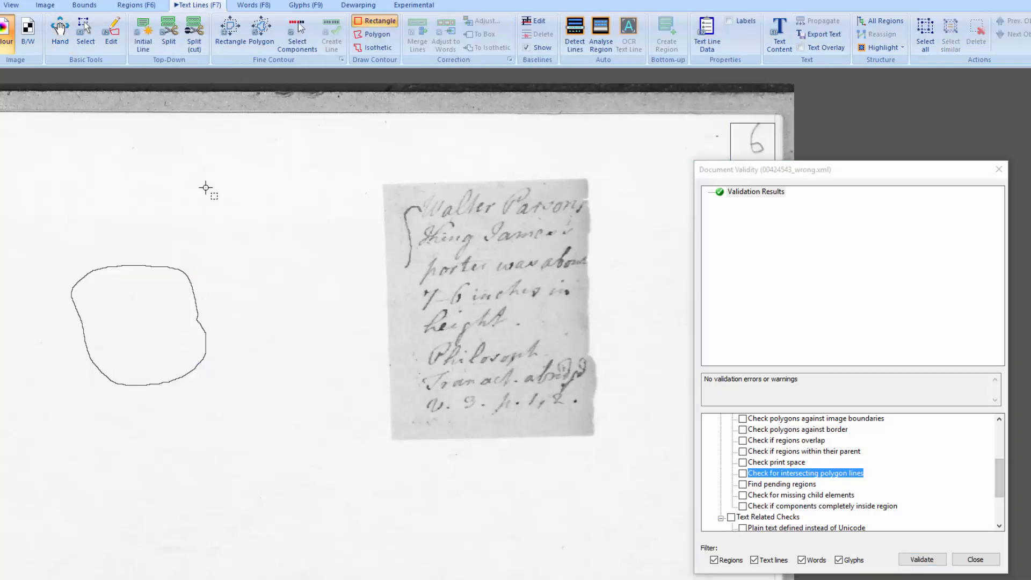
pyautogui.press('F8')
pyautogui.press('F9')
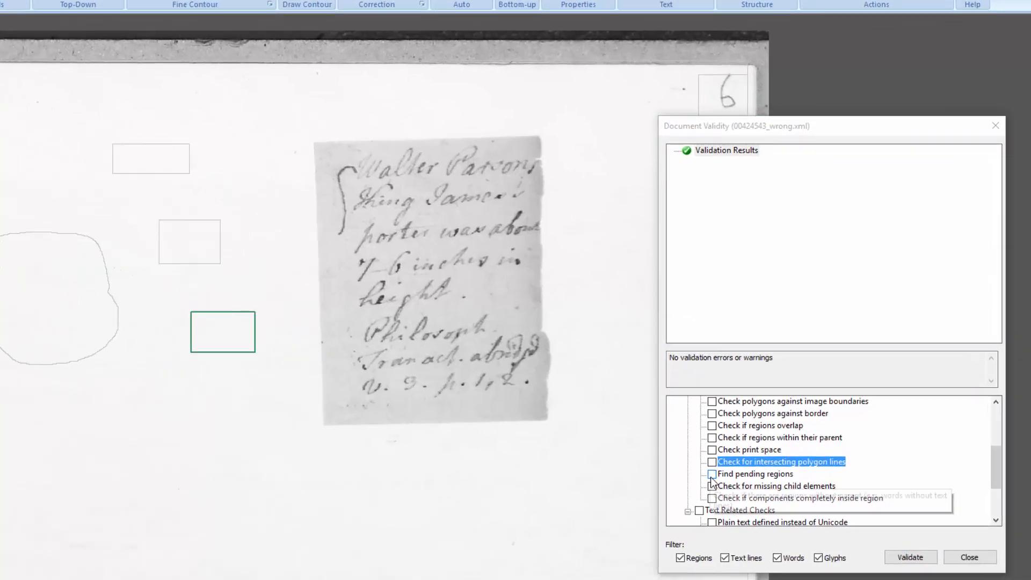
# - Enable the search for pending regions, validate the document and locate the parentless text line, word and glyph
pyautogui.click(743, 485)
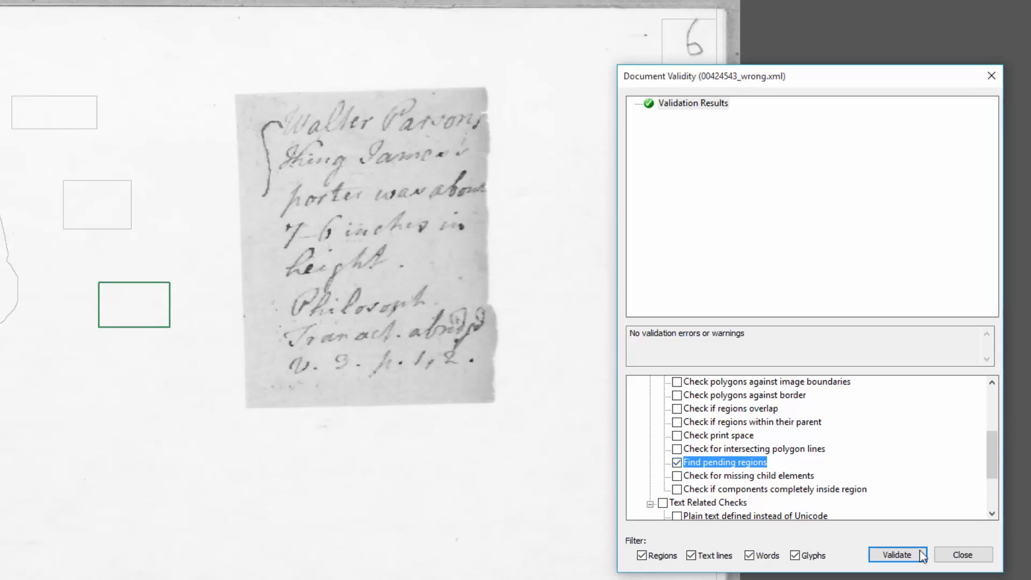
pyautogui.click(913, 558)
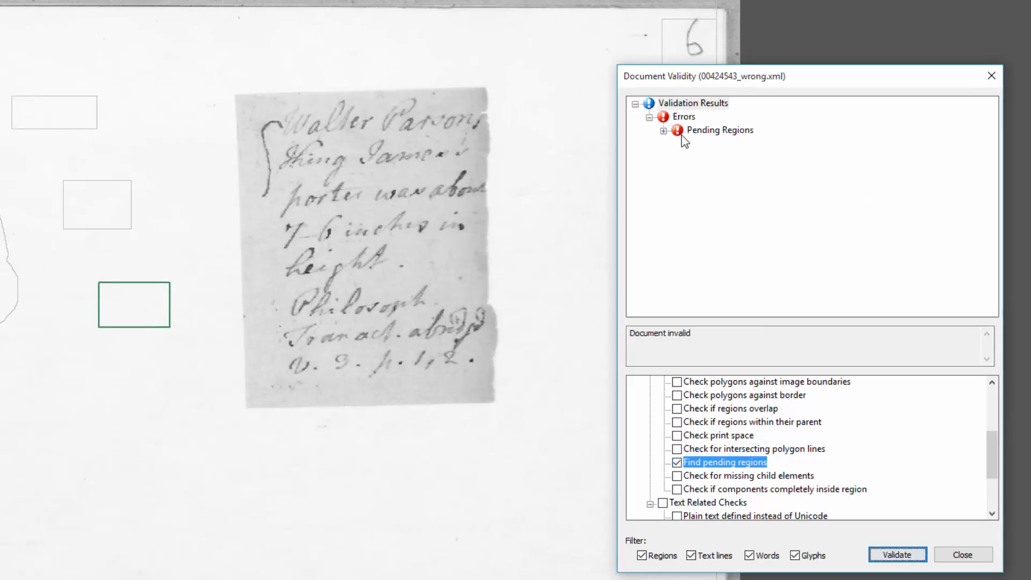
pyautogui.click(665, 131)
pyautogui.click(752, 144)
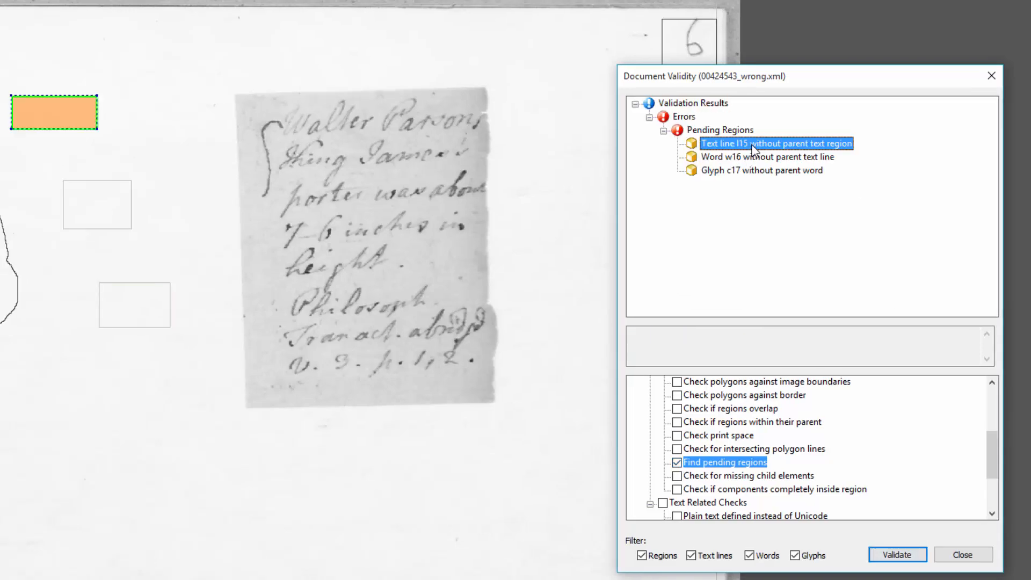
pyautogui.click(754, 157)
pyautogui.click(751, 170)
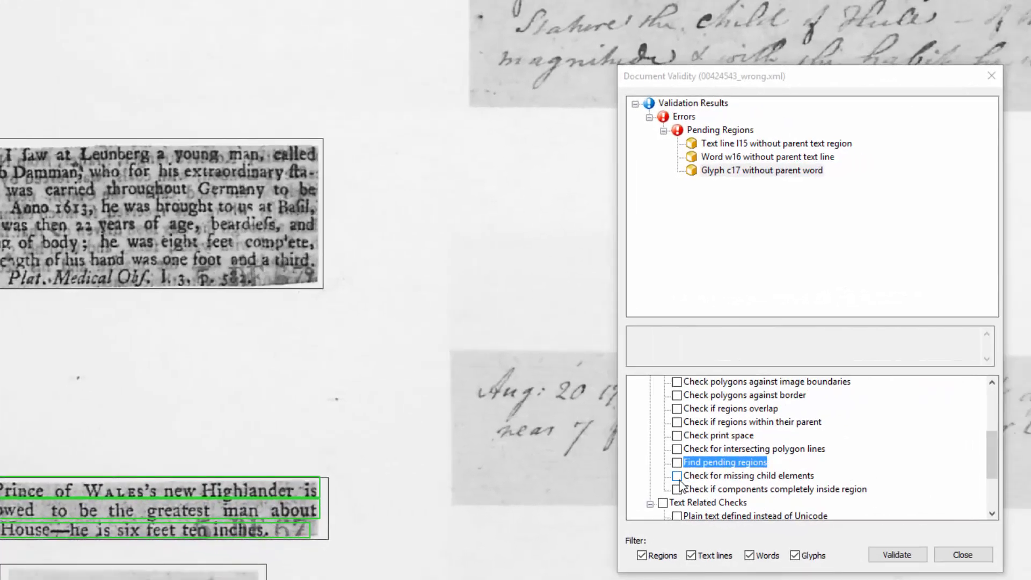
# - Validate the document for missing child elements, first with all element levels and again with only regions included in the filter
pyautogui.click(679, 478)
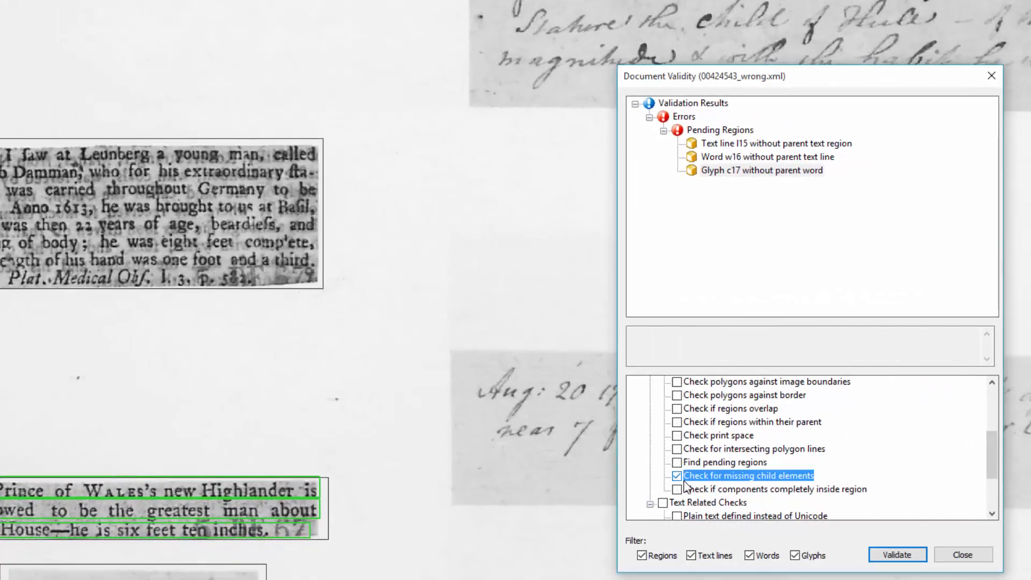
pyautogui.click(897, 555)
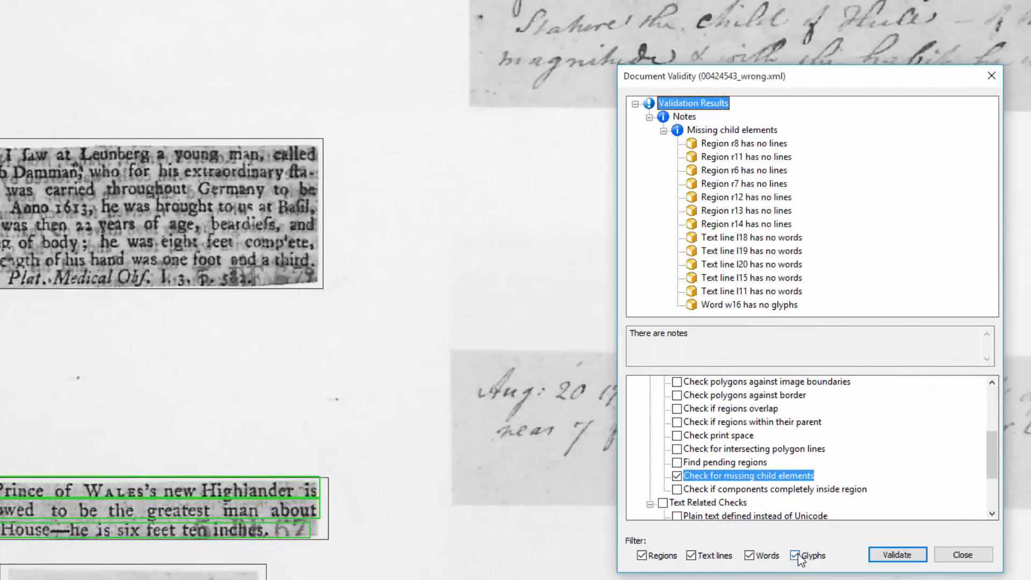
pyautogui.click(795, 556)
pyautogui.click(750, 556)
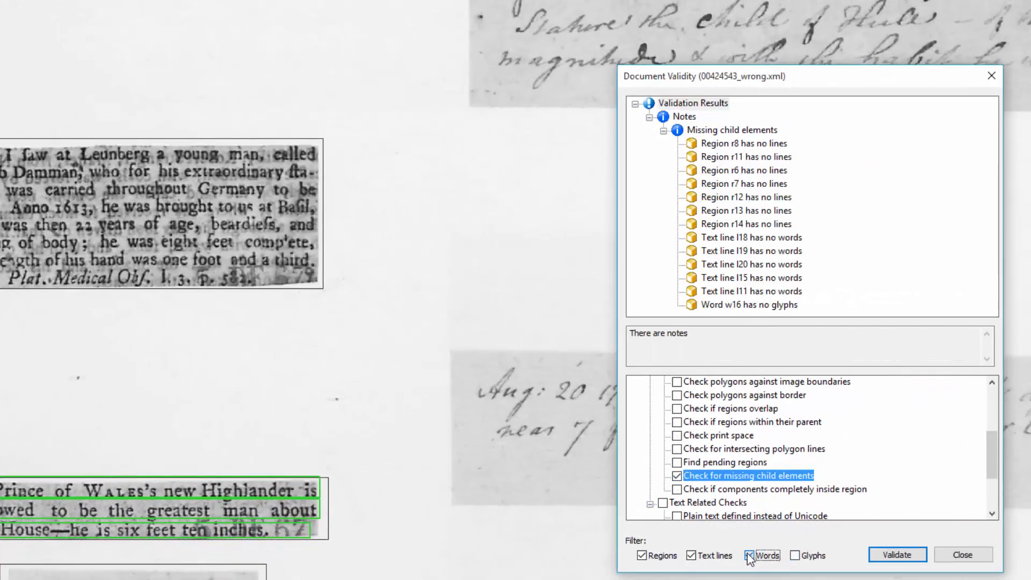
pyautogui.click(692, 556)
pyautogui.click(878, 558)
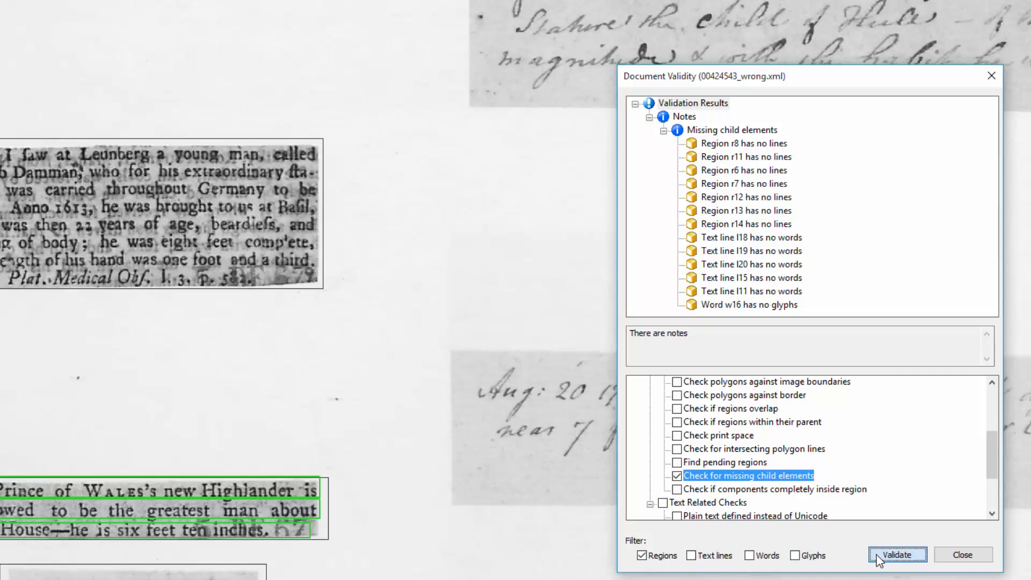
# - Go through the regions reported as having no text lines and locate each one on the page
pyautogui.click(664, 131)
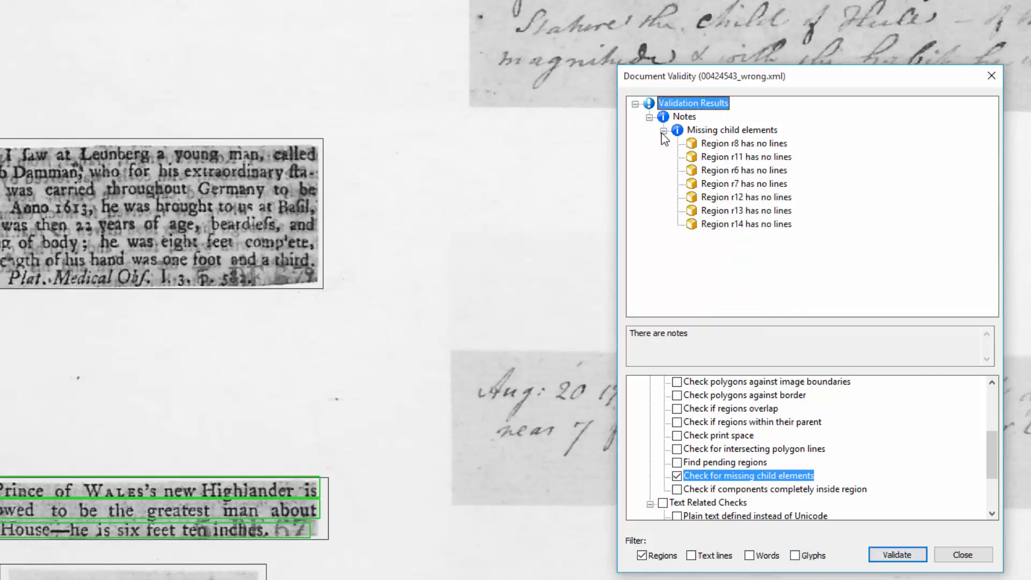
pyautogui.click(702, 146)
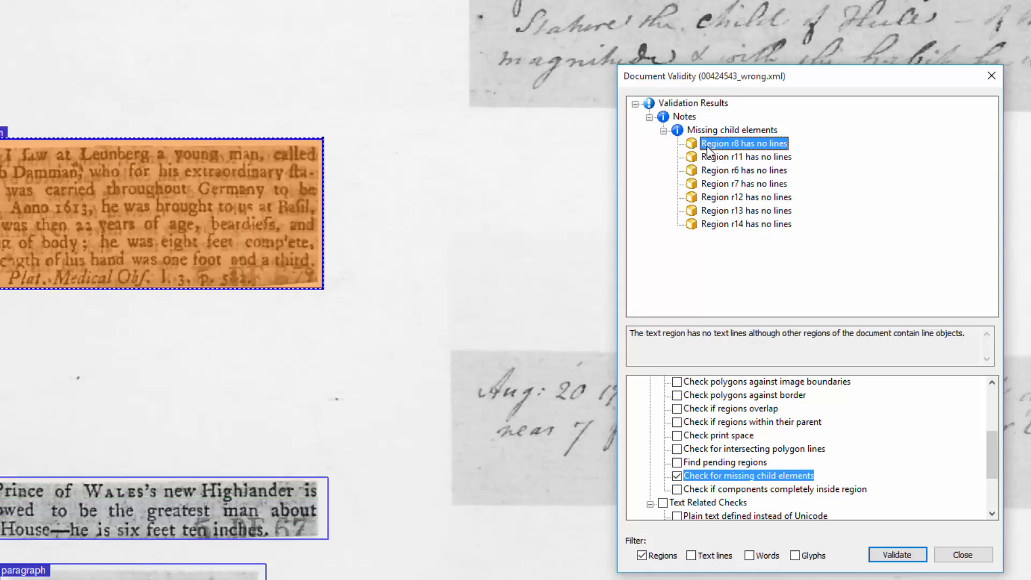
pyautogui.click(720, 159)
pyautogui.click(720, 171)
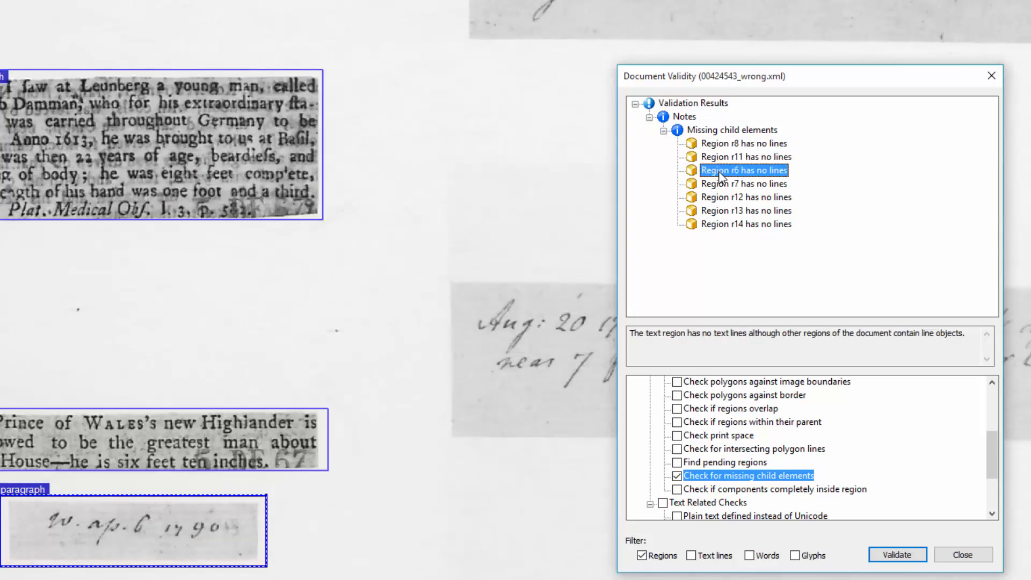
pyautogui.click(720, 186)
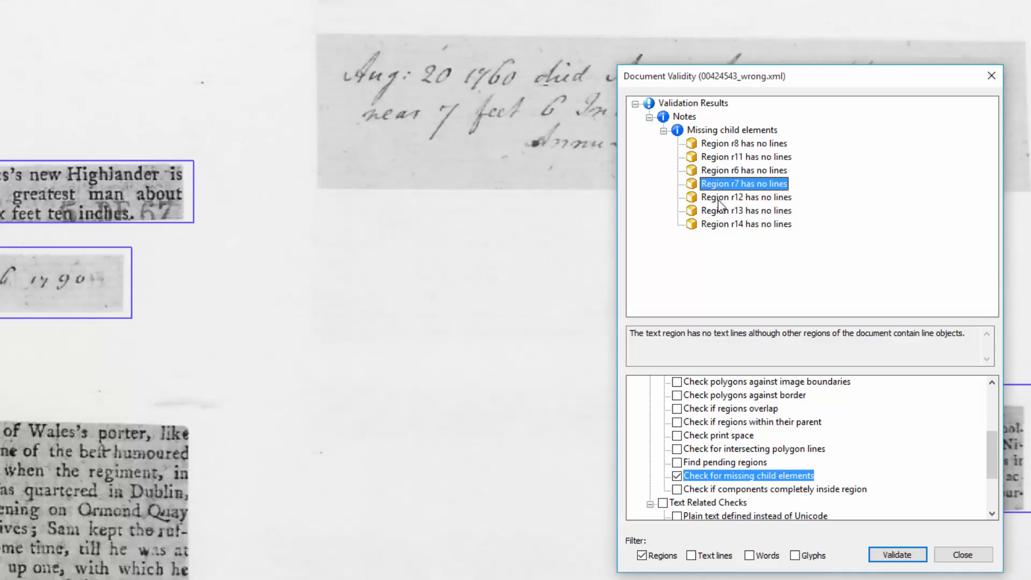
pyautogui.click(720, 200)
pyautogui.click(719, 211)
pyautogui.click(722, 226)
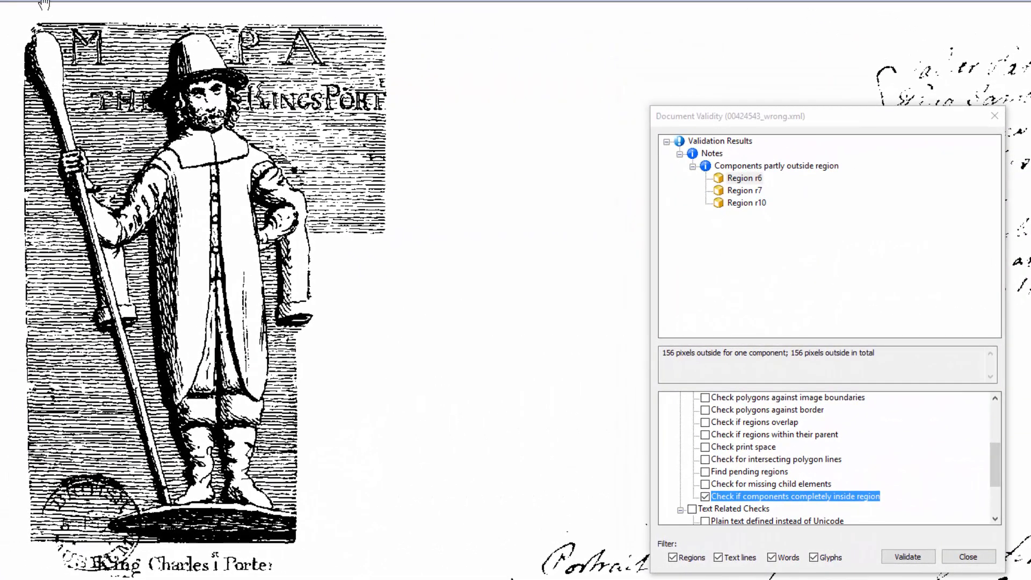
# - Draw a rectangular paragraph region over the porter engraving that cuts off its upper edge, and validate whether components lie completely inside it
pyautogui.moveTo(12, 53); pyautogui.dragTo(433, 579)
pyautogui.click(922, 559)
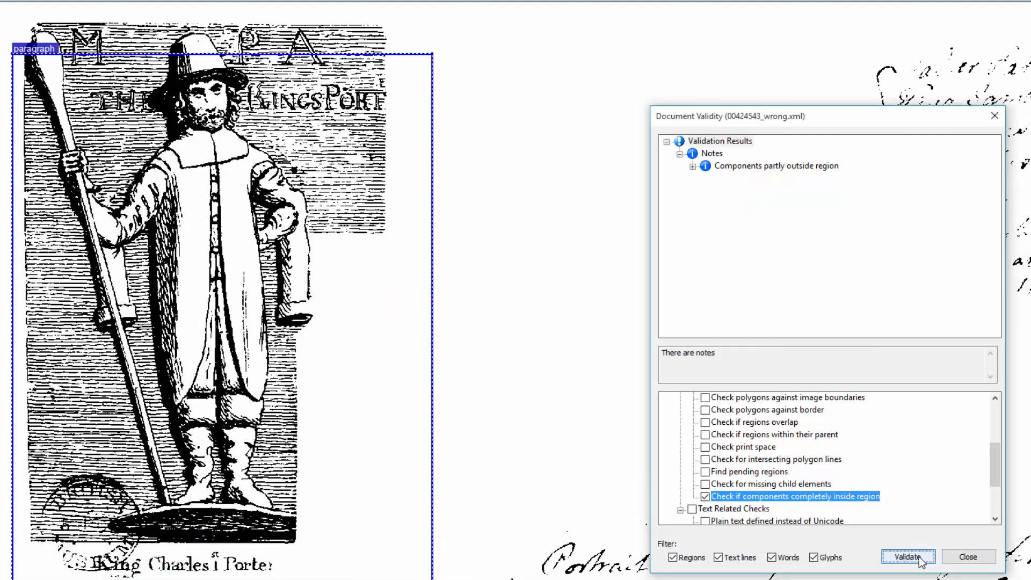
pyautogui.click(694, 167)
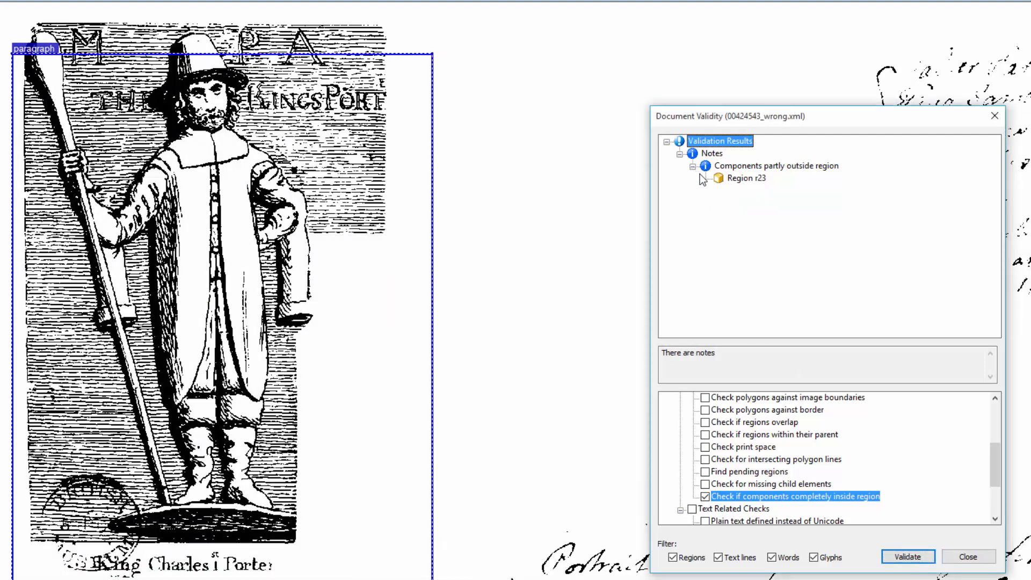
pyautogui.click(733, 179)
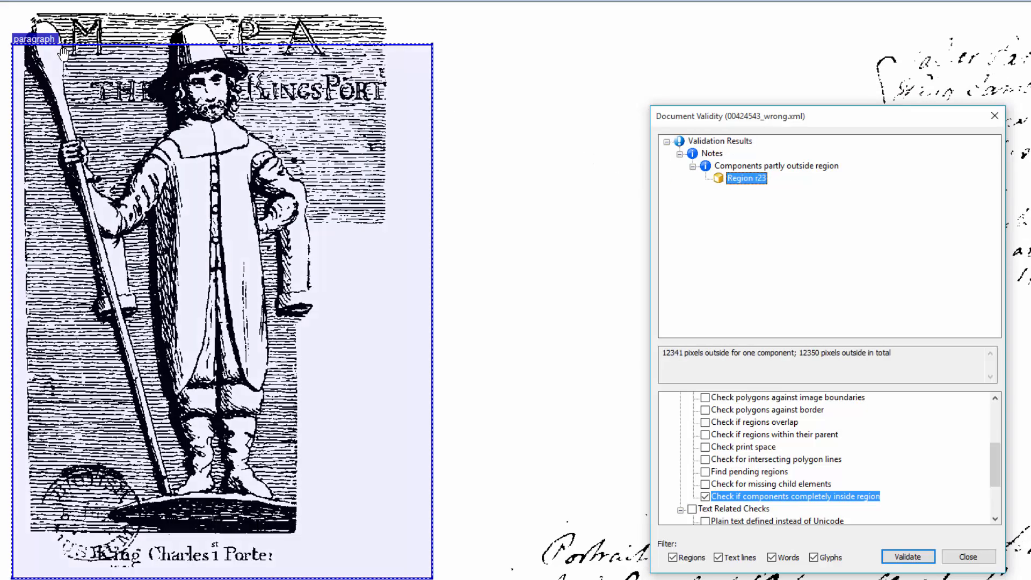
# - Inspect the engraving's component that crosses the region's upper border using component selection
pyautogui.moveTo(16, 25); pyautogui.dragTo(51, 98)
pyautogui.scroll(6, 51, 99)
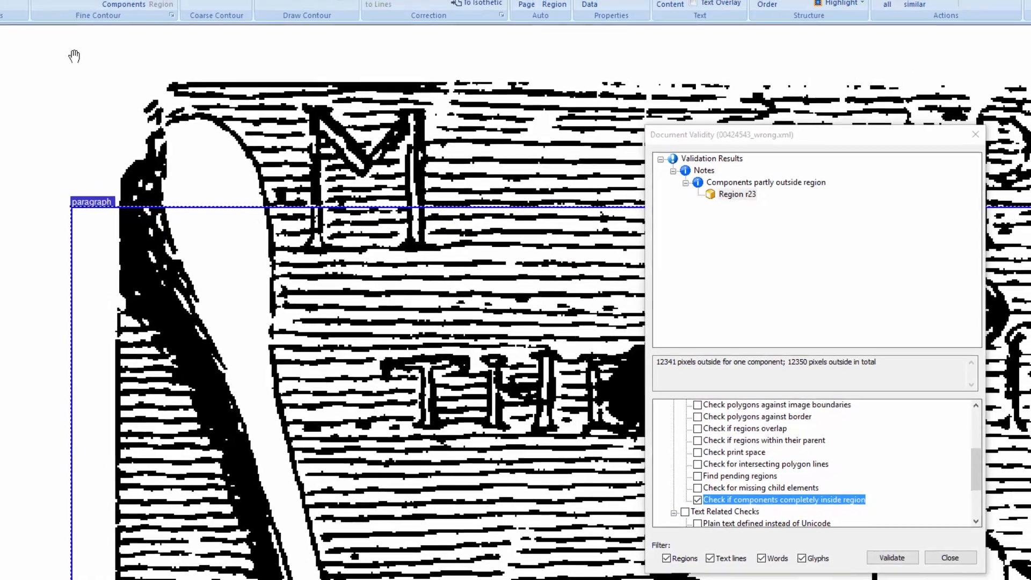
pyautogui.click(124, 4)
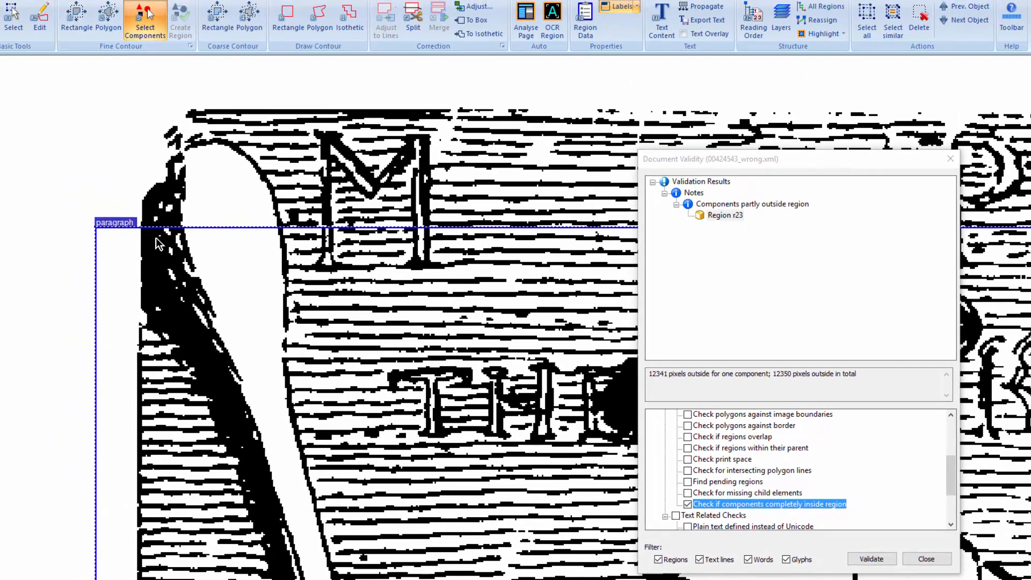
pyautogui.click(156, 238)
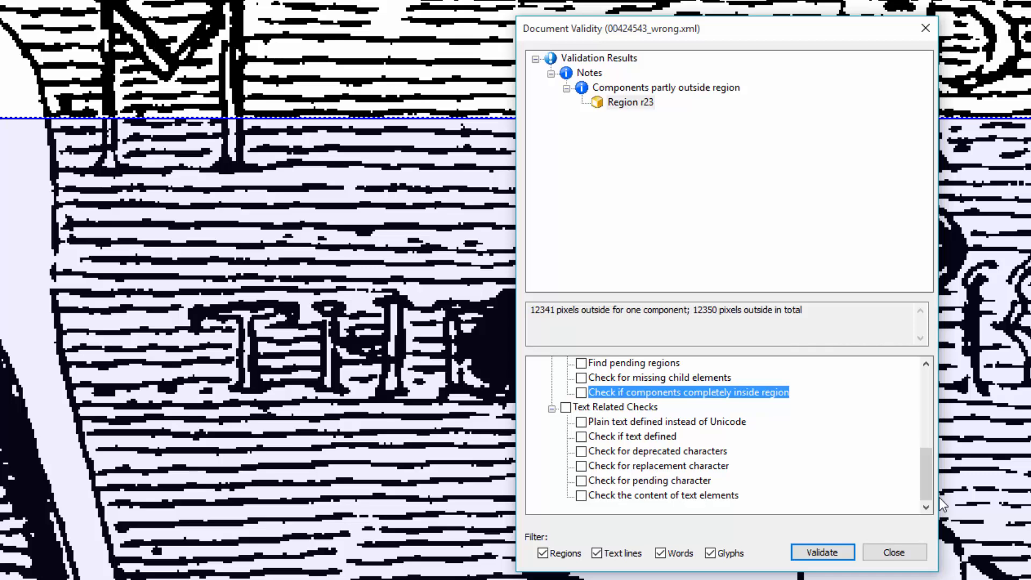
# - Inspect the plain text attribute in the properties of the text region over the engraving
pyautogui.click(710, 421)
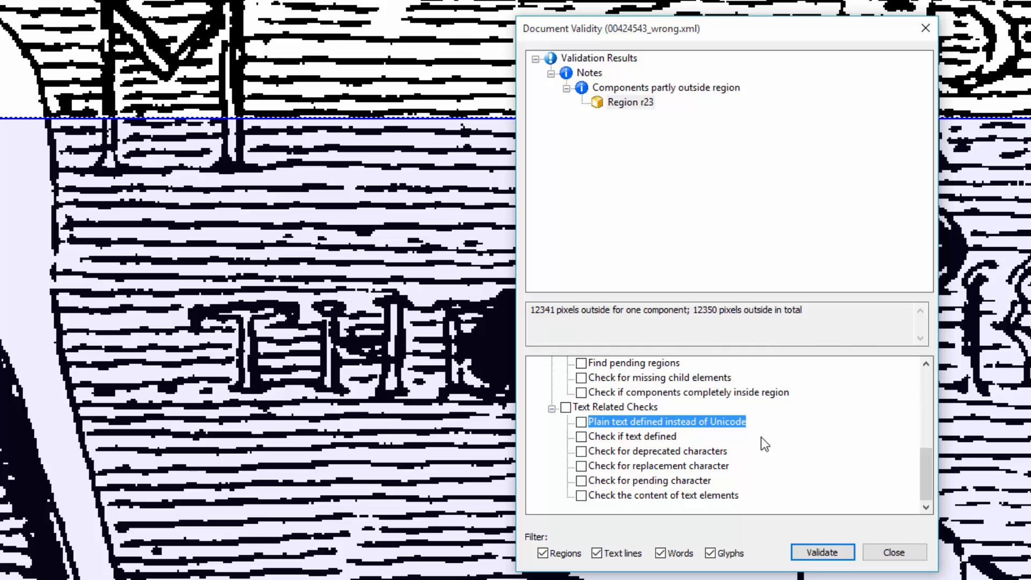
pyautogui.doubleClick(630, 102)
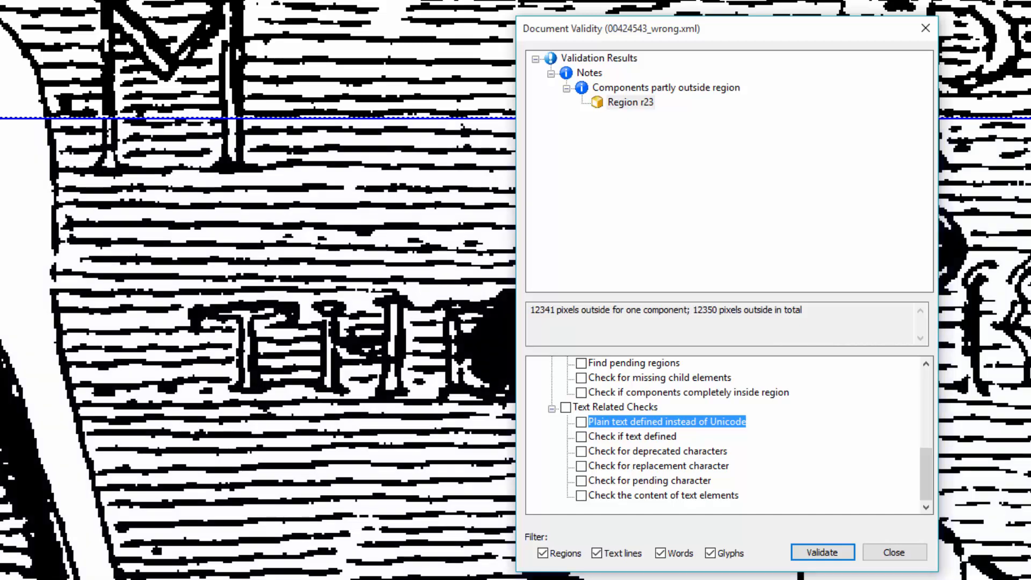
pyautogui.moveTo(820, 86); pyautogui.dragTo(268, 14)
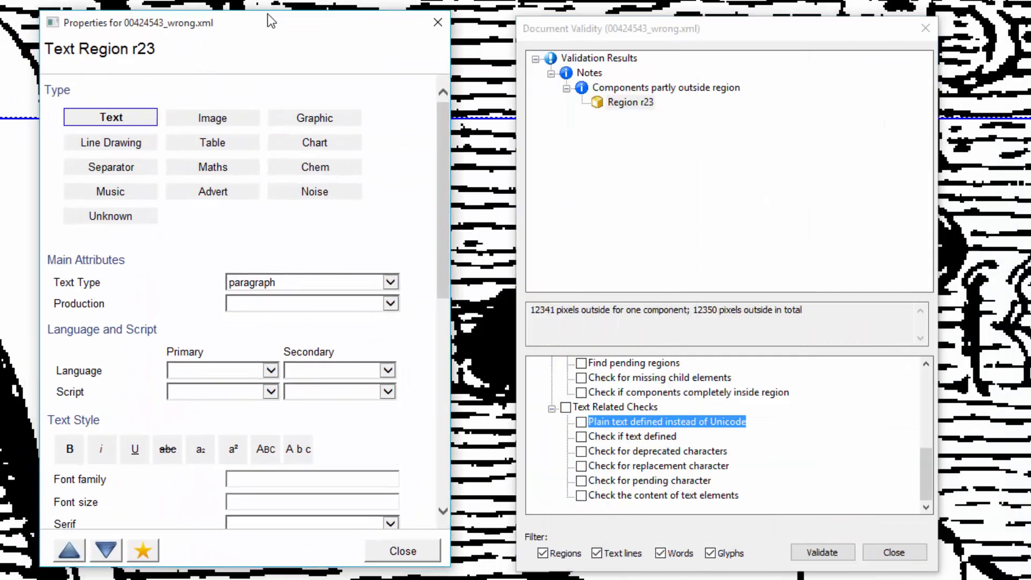
pyautogui.moveTo(463, 99); pyautogui.dragTo(470, 307)
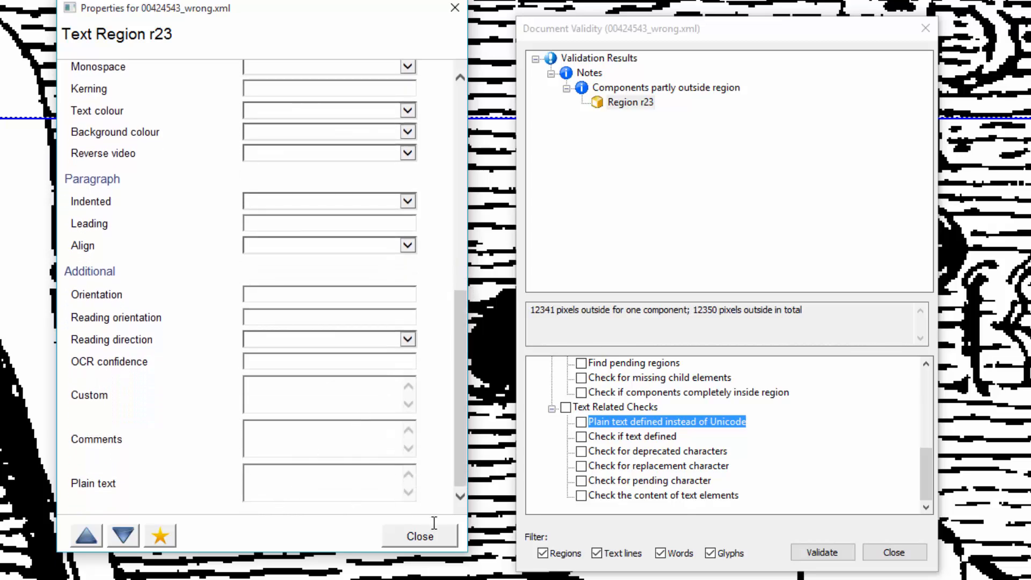
pyautogui.click(421, 535)
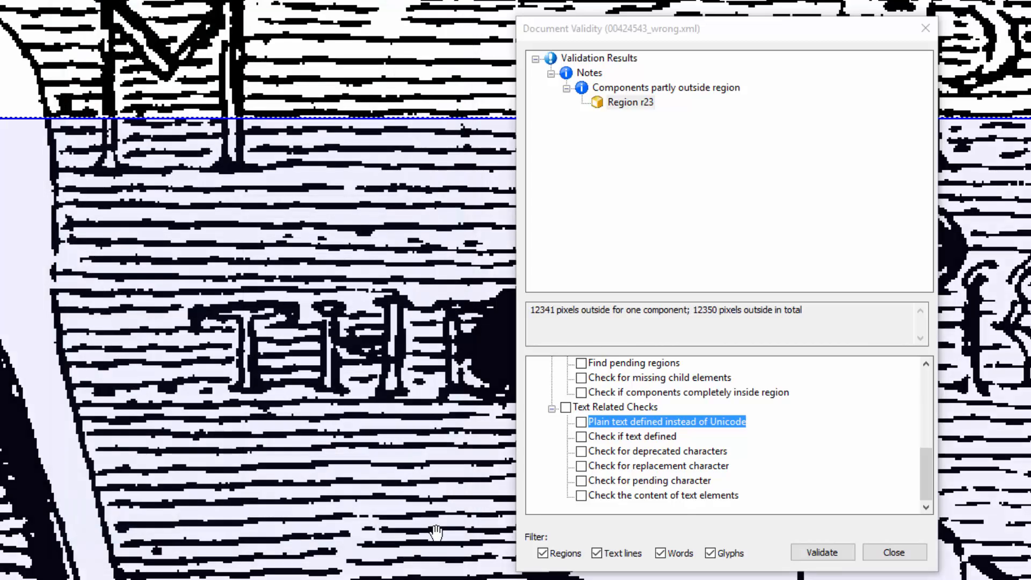
# - Draw a rectangular region around the printed paragraph about the Prince of Wales's new Highlander and validate whether its text is defined
pyautogui.click(605, 437)
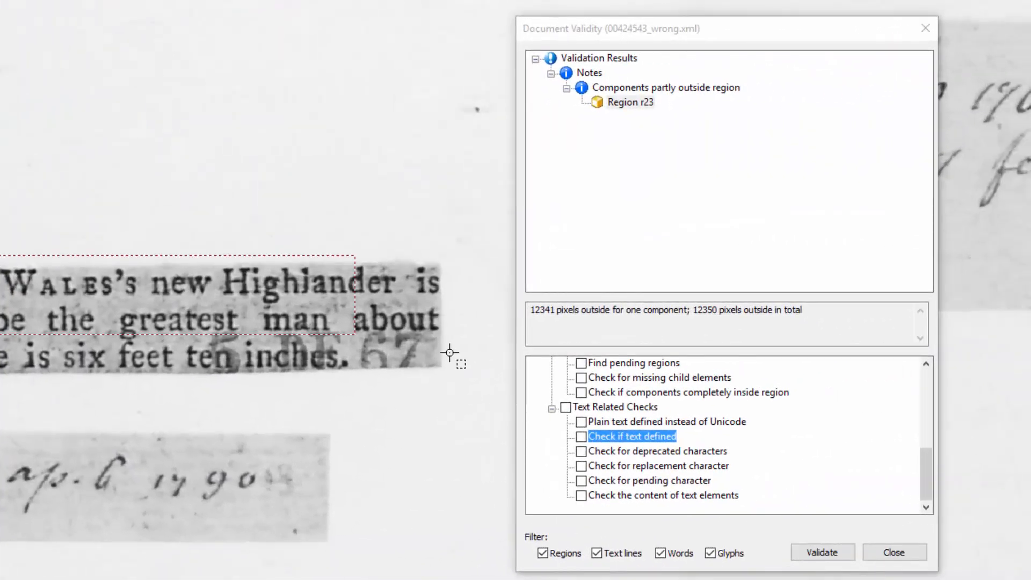
pyautogui.moveTo(450, 353); pyautogui.dragTo(453, 380)
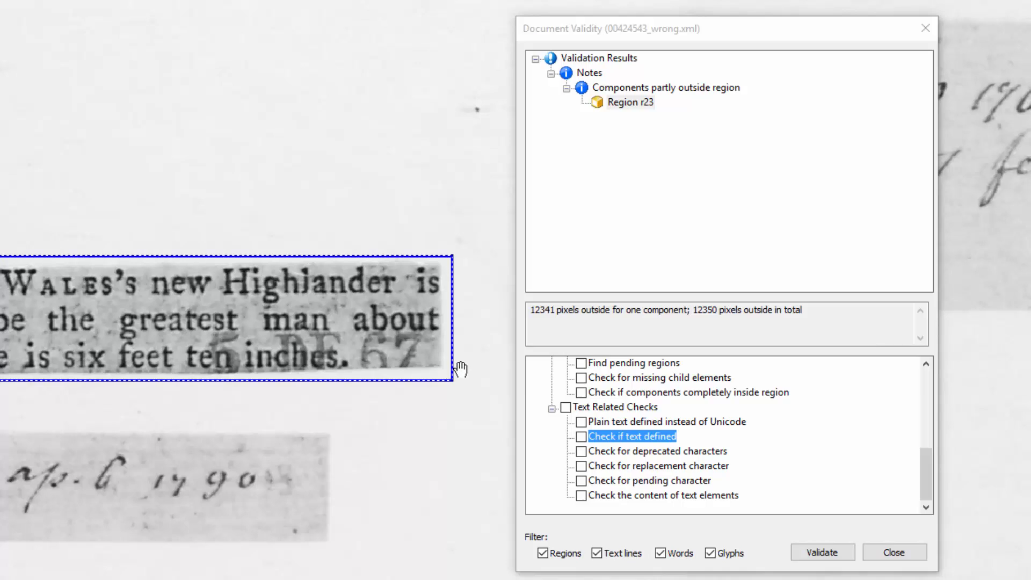
pyautogui.click(580, 437)
pyautogui.click(802, 555)
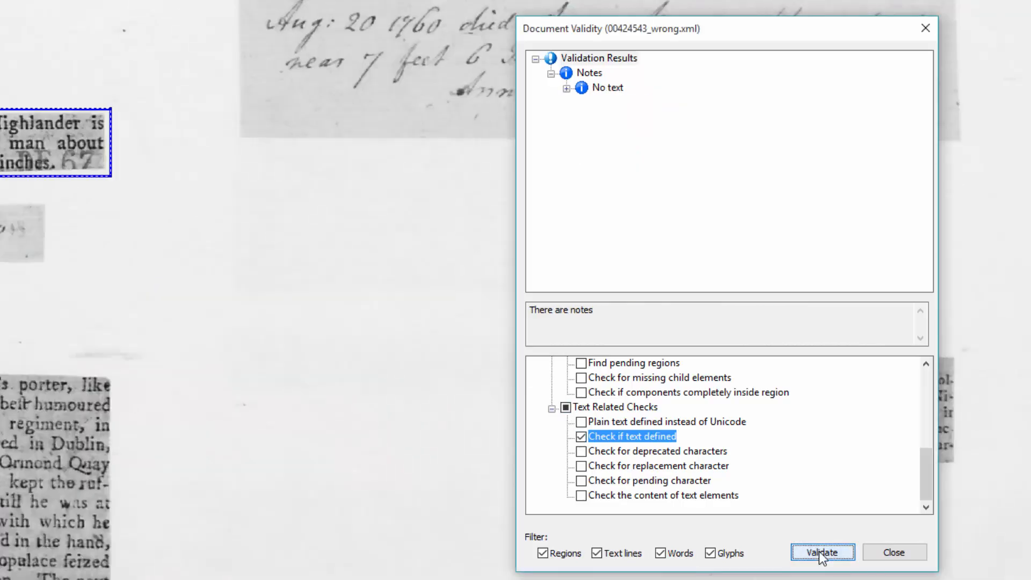
pyautogui.click(567, 88)
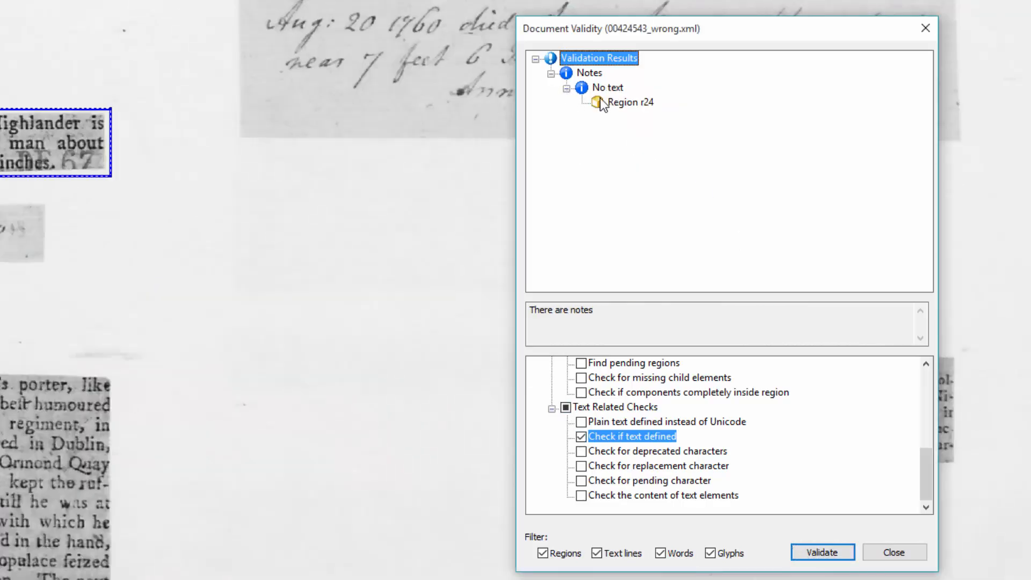
pyautogui.click(619, 102)
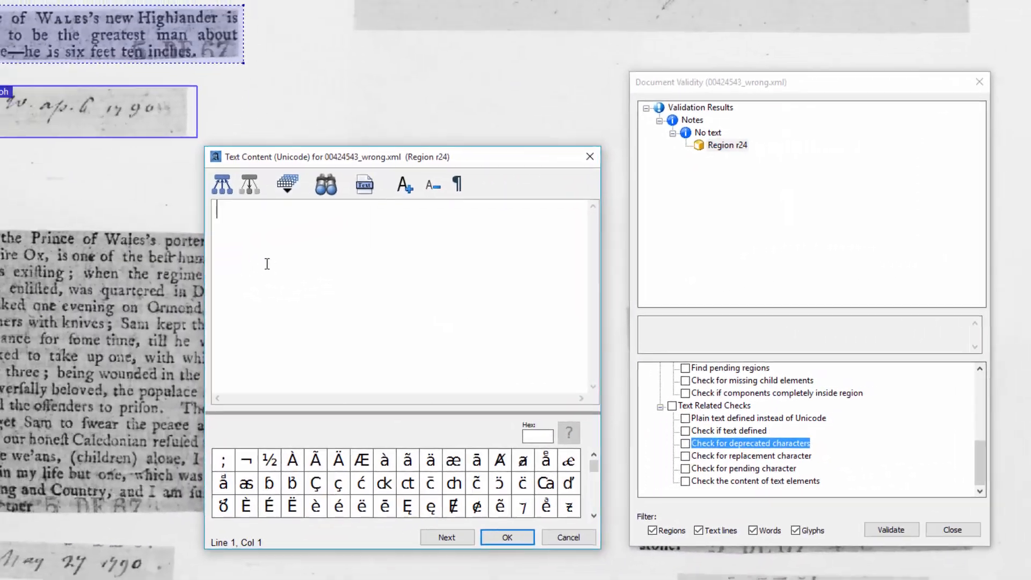
# - Enter "The Pri" as the printed paragraph's Unicode text, and "W. a" followed by the pending character for the handwritten date region
pyautogui.write('The ')
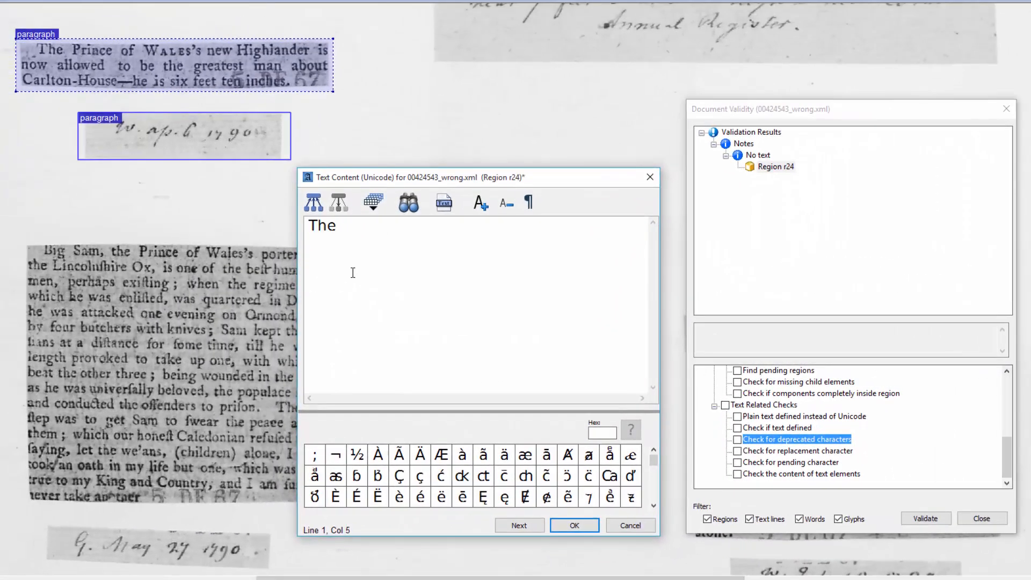
pyautogui.write('Pri')
pyautogui.moveTo(653, 462); pyautogui.dragTo(652, 499)
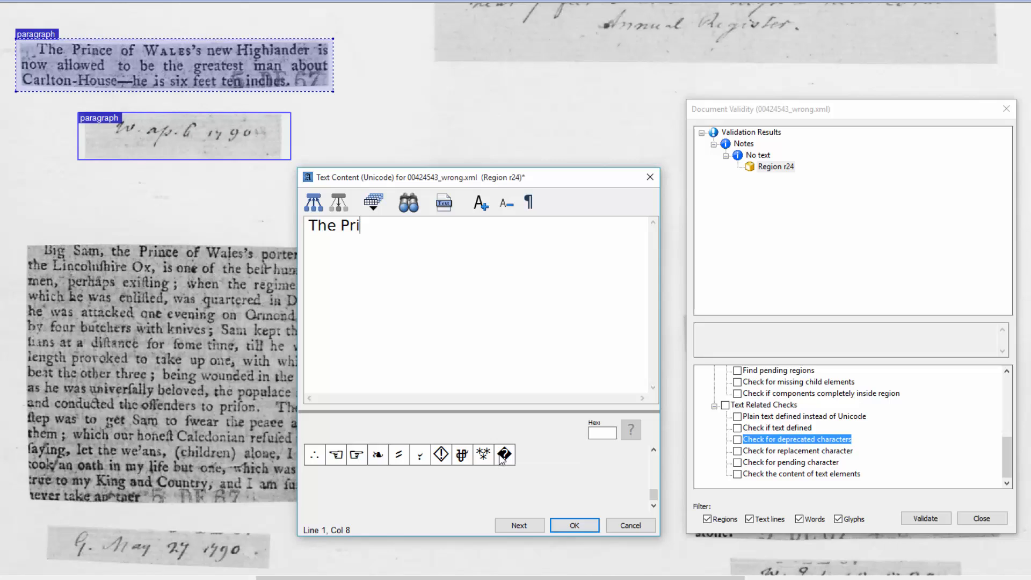
pyautogui.write('W. ')
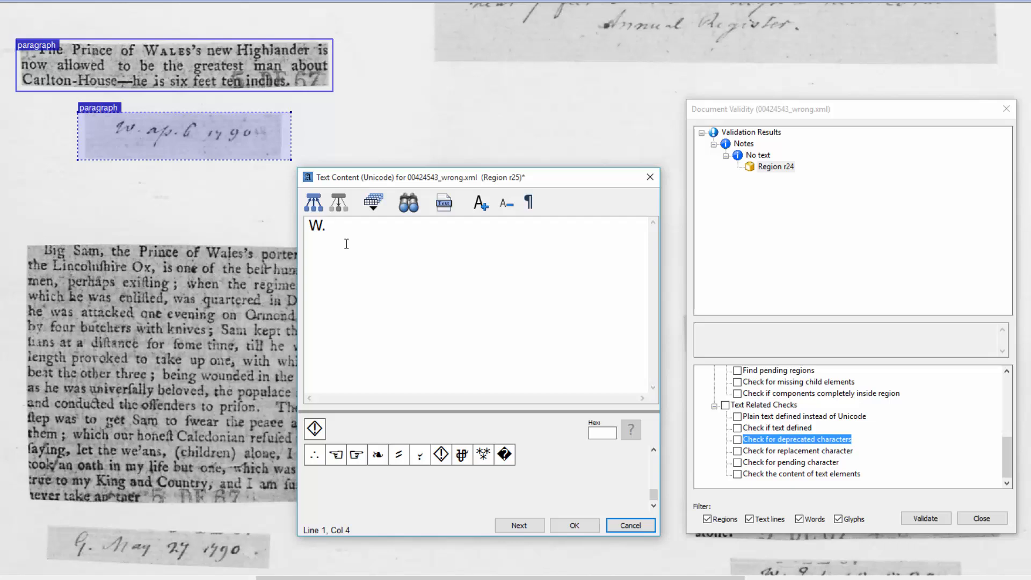
pyautogui.write('a')
pyautogui.click(441, 454)
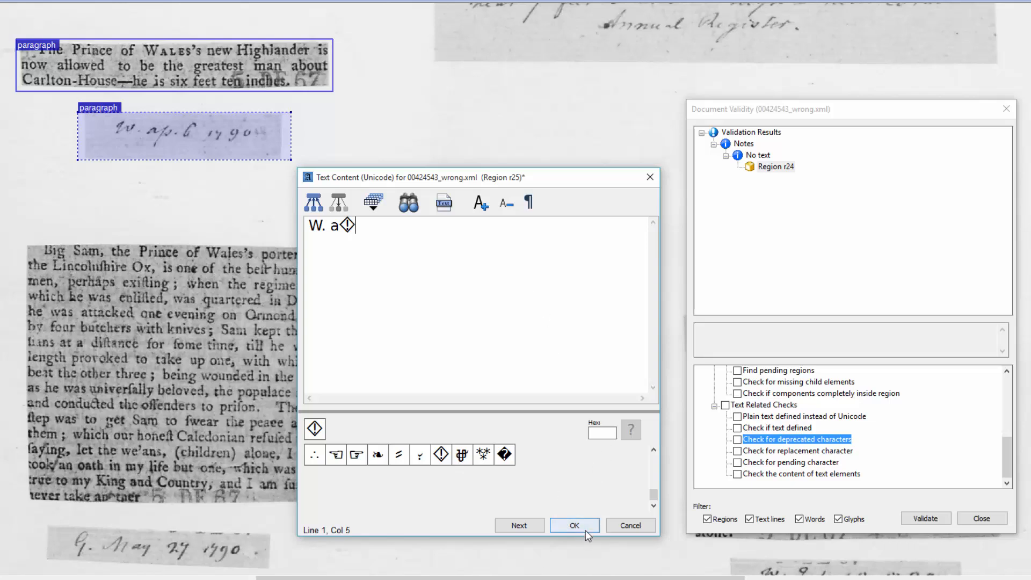
# - Set the printed paragraph's text to "The Prince of..." with three replacement characters on the second line
pyautogui.click(513, 526)
pyautogui.write('The Prince of...')
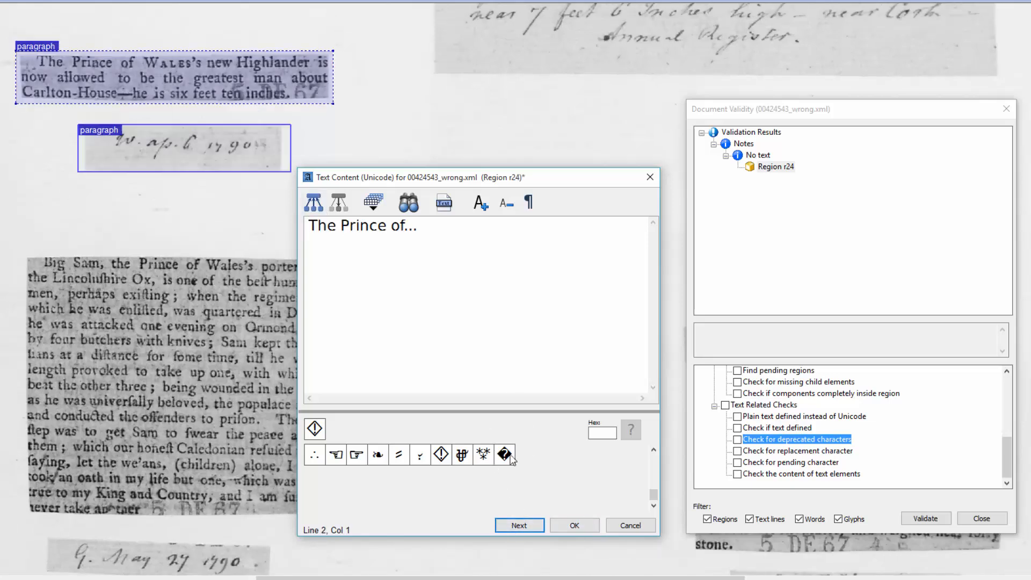
pyautogui.click(504, 454)
pyautogui.click(510, 456)
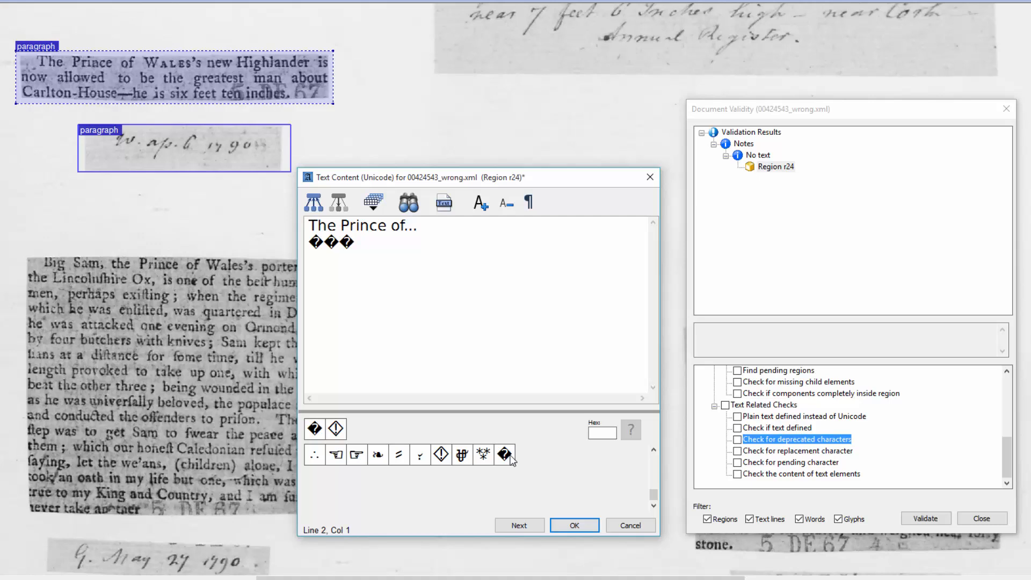
# - Enable the replacement and pending character checks, accept the edited text content and validate the document
pyautogui.hotkey('alt', 'Tab')
pyautogui.press('Down')
pyautogui.press('space')
pyautogui.press('Down')
pyautogui.press('space')
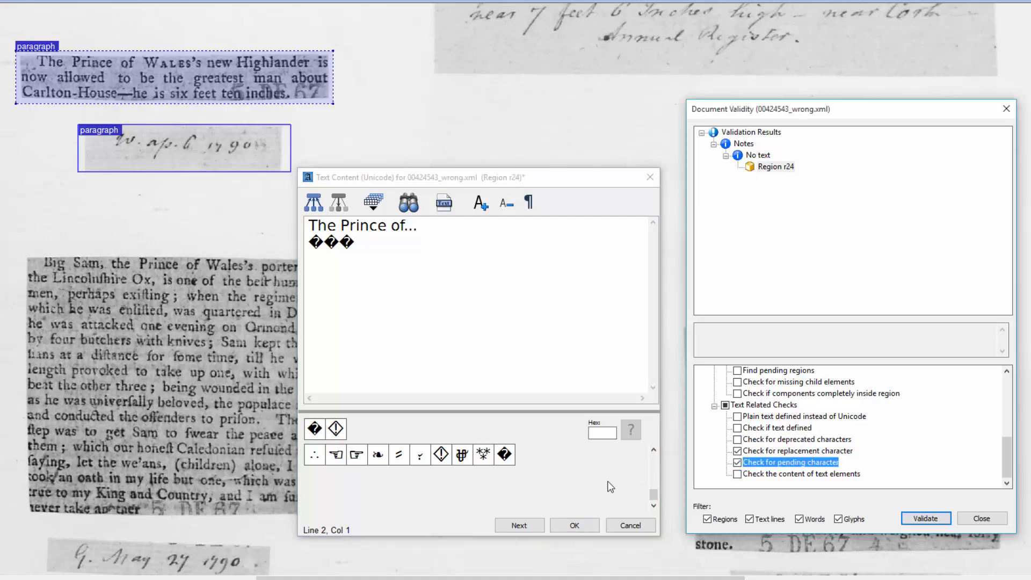
pyautogui.click(584, 525)
pyautogui.click(943, 522)
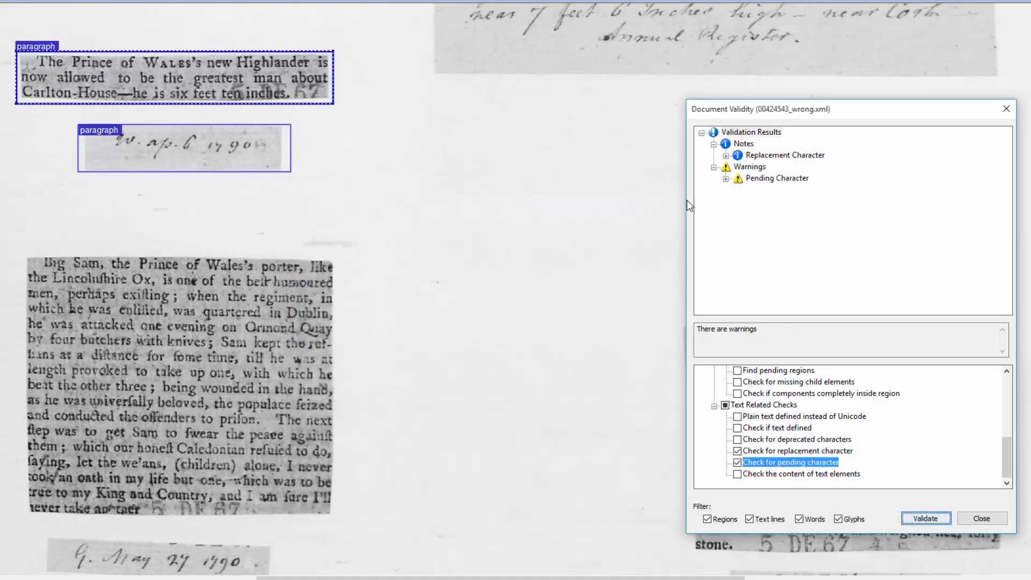
# - Inspect the replacement character note for region r24 and the pending character warning for region r25 in the validation results
pyautogui.click(726, 156)
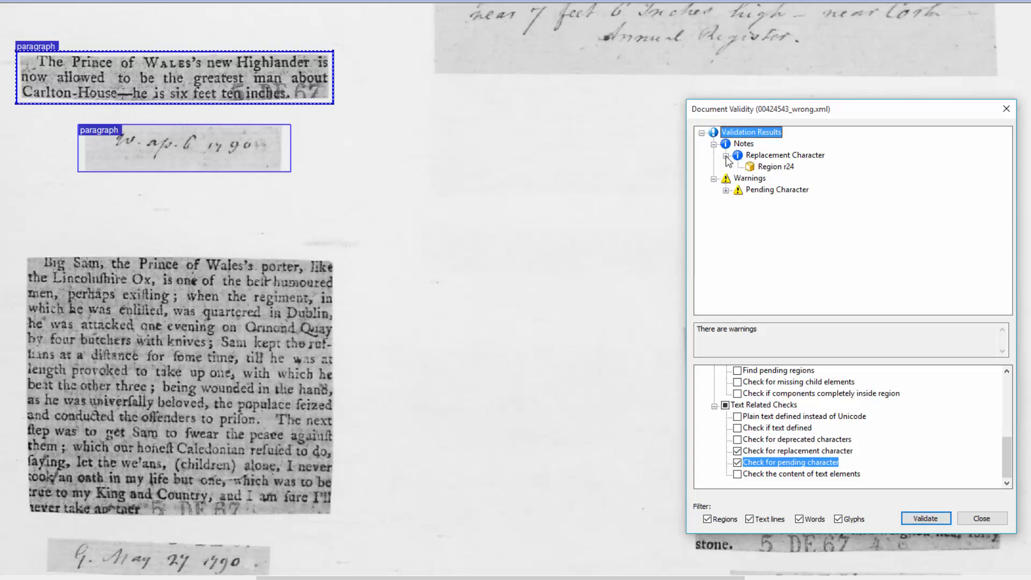
pyautogui.click(763, 168)
pyautogui.click(726, 190)
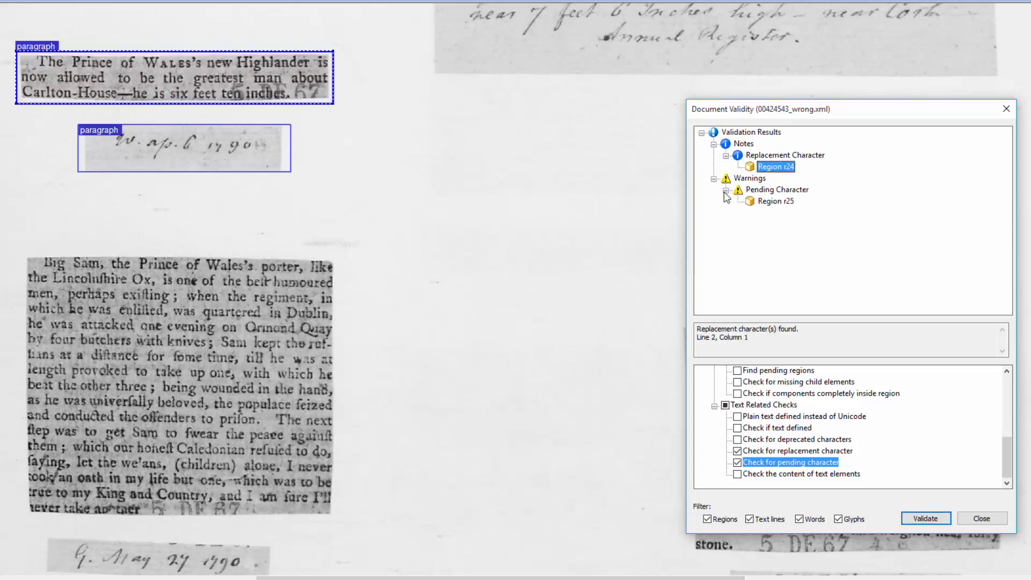
pyautogui.click(776, 202)
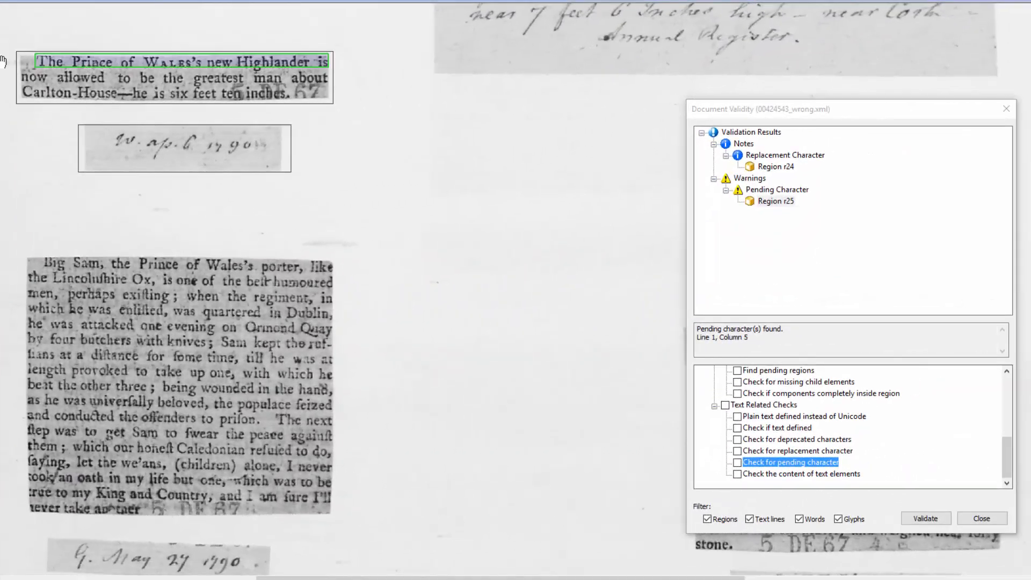
# - Draw rectangular text line objects around the three lines of the printed paragraph about the Prince of Wales's new Highlander
pyautogui.click(327, 64)
pyautogui.moveTo(218, 76); pyautogui.dragTo(326, 83)
pyautogui.moveTo(28, 87); pyautogui.dragTo(297, 100)
# - Enable the check for the content of text elements, validate the document and inspect the line count warning for region r24
pyautogui.click(754, 474)
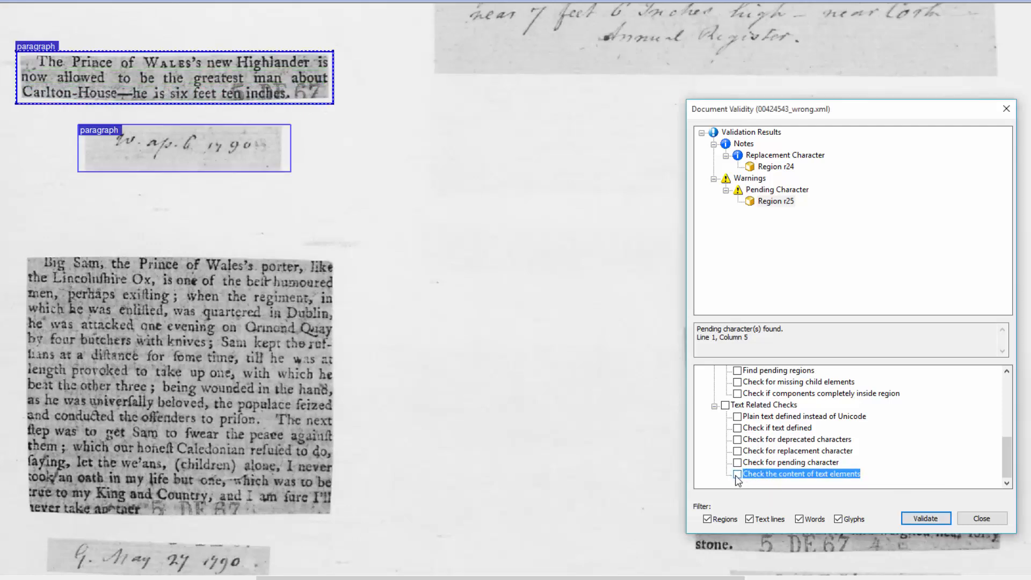
pyautogui.click(737, 474)
pyautogui.click(926, 518)
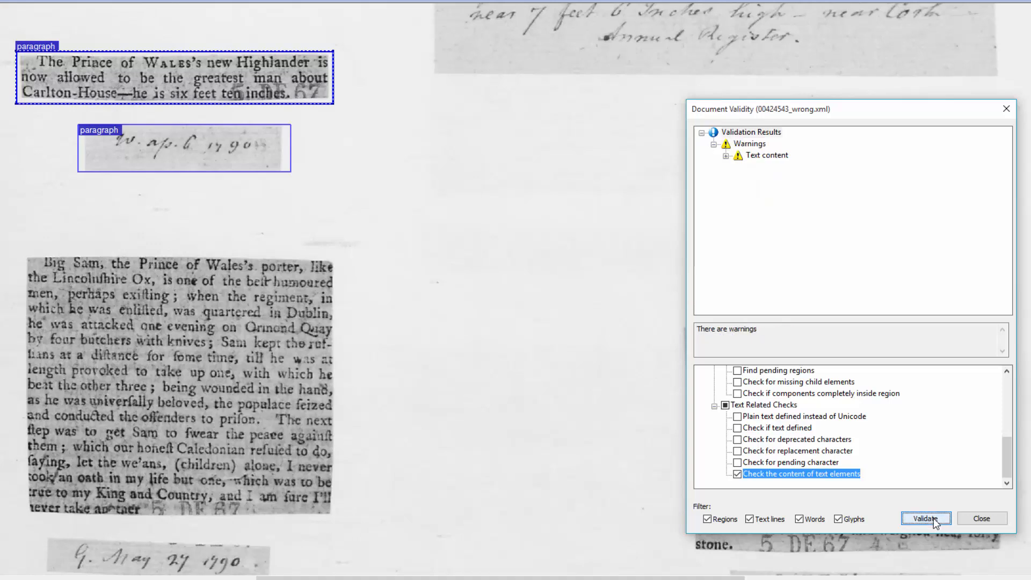
pyautogui.click(726, 156)
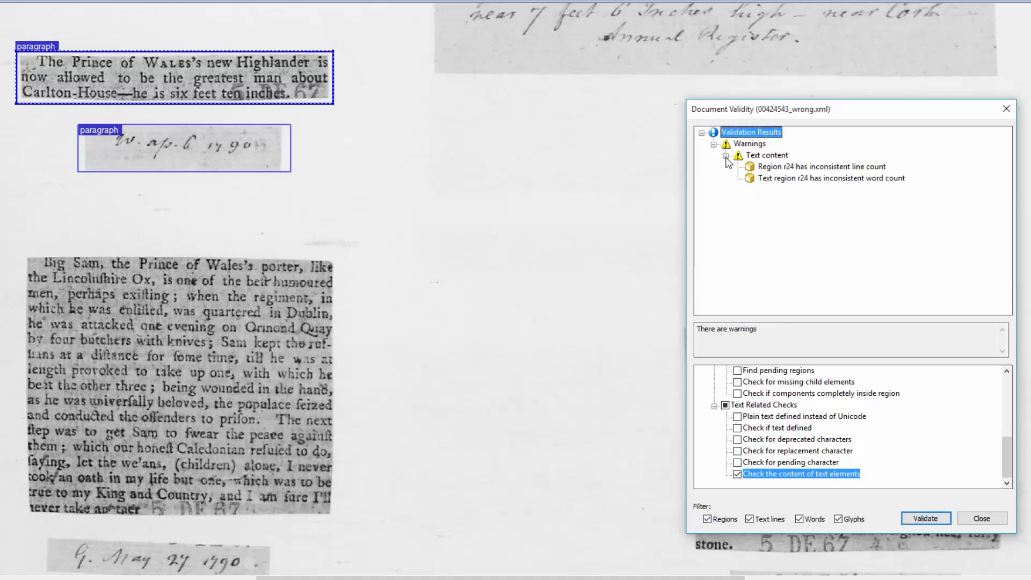
pyautogui.click(818, 171)
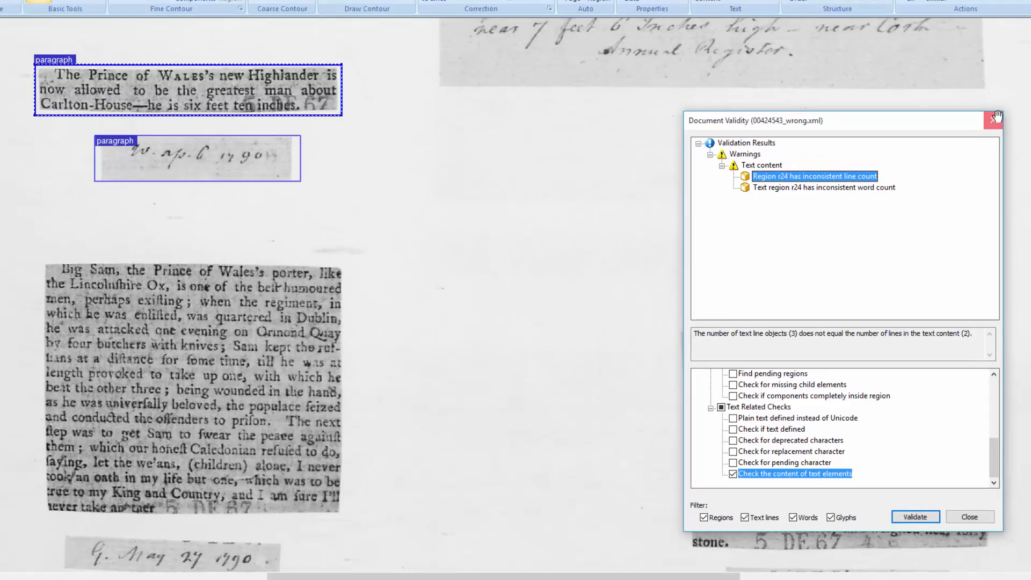
# - Close the document validity results and the document 00424543_wrong.xml without saving the changes
pyautogui.click(996, 116)
pyautogui.click(1027, 21)
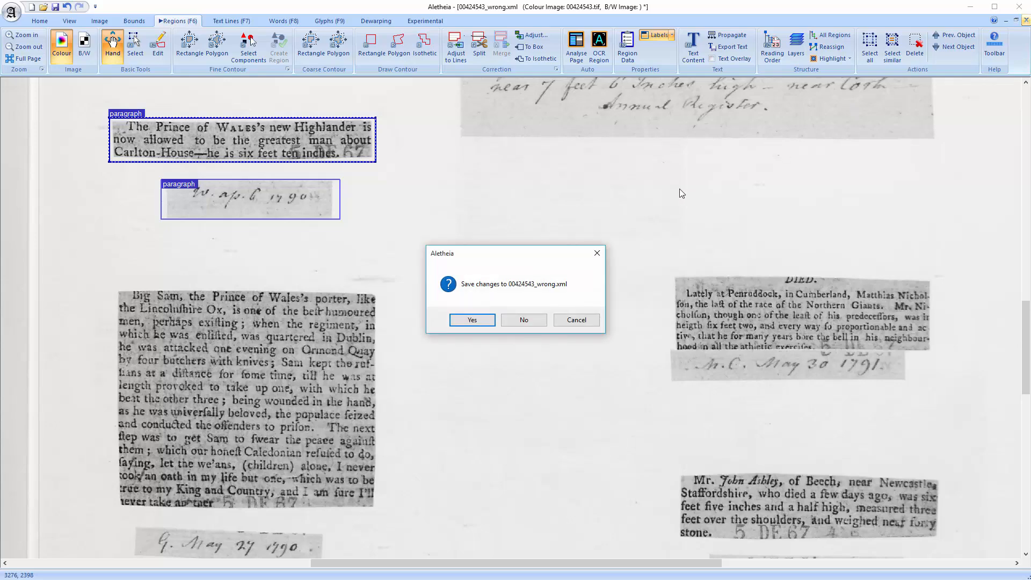
pyautogui.click(526, 321)
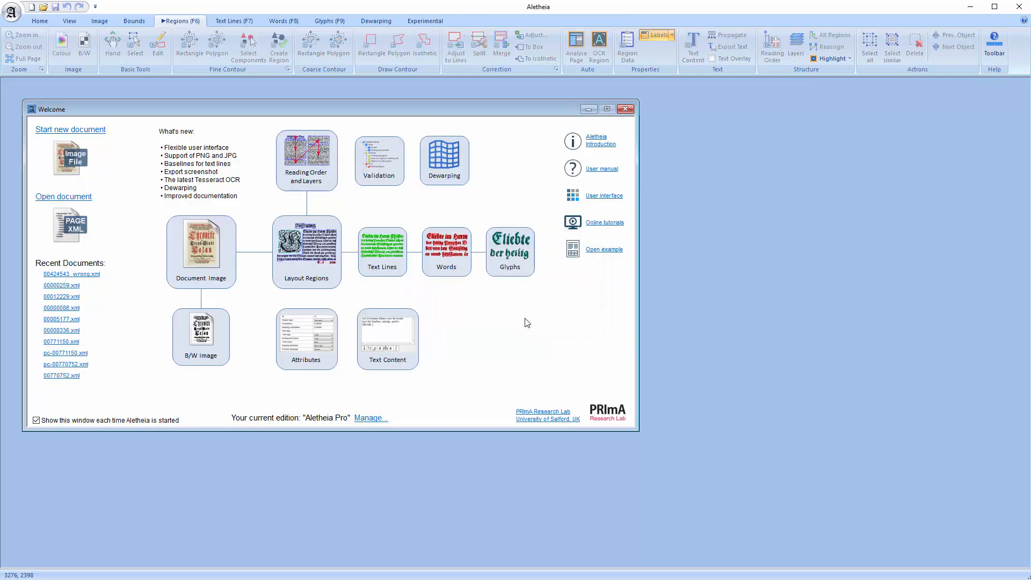